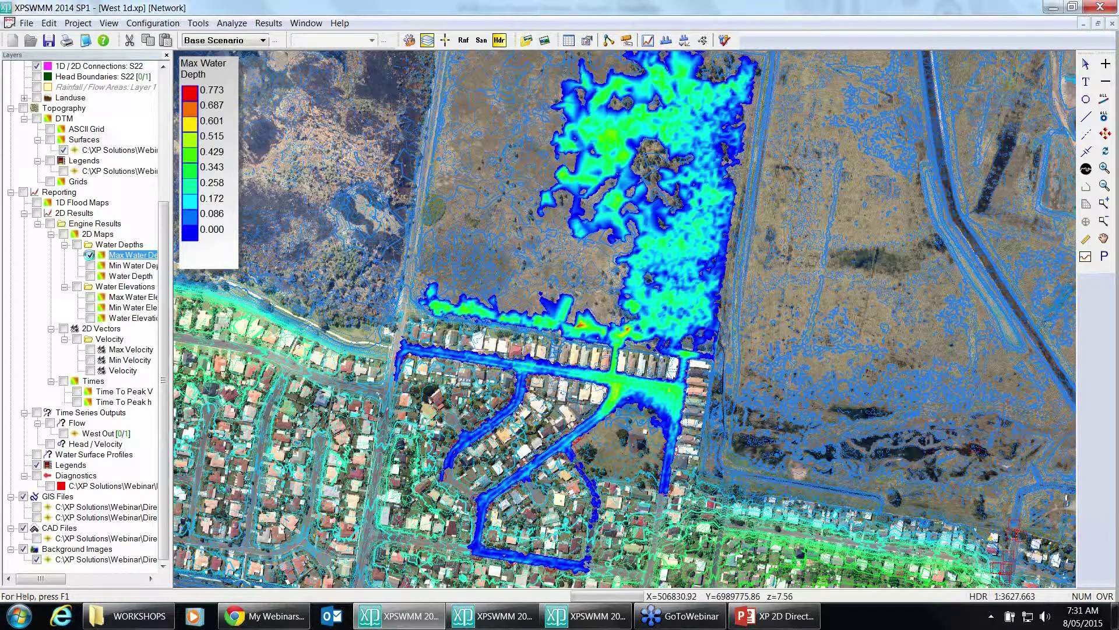
# Hide the Max Water Depth map and the DTM surface layer so only the aerial image and drainage network show
pyautogui.click(90, 255)
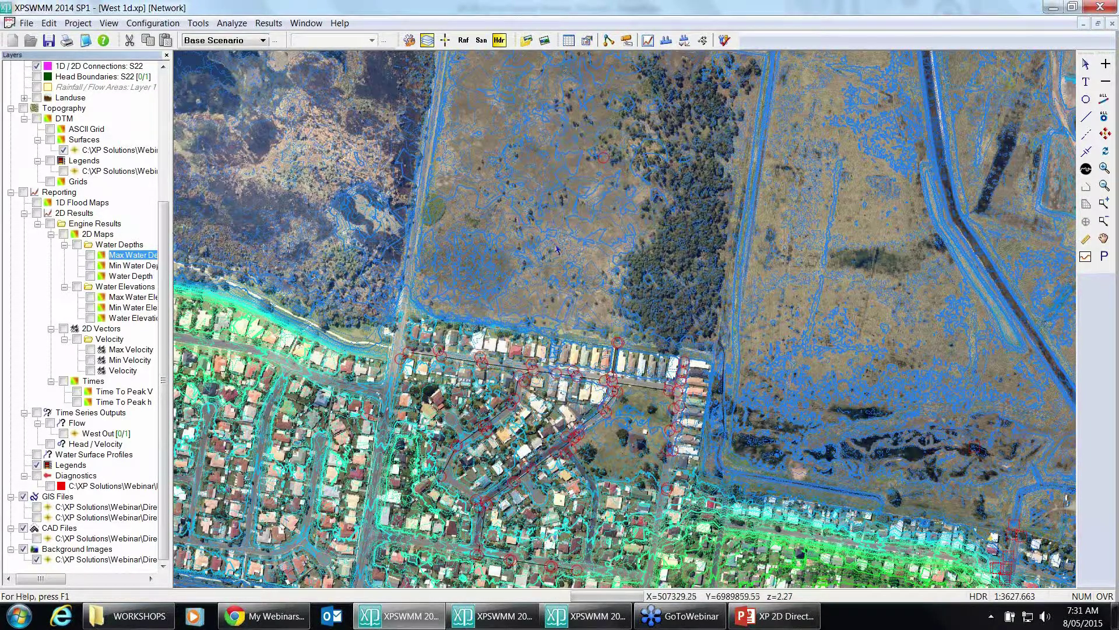
pyautogui.moveTo(564, 251); pyautogui.dragTo(578, 175)
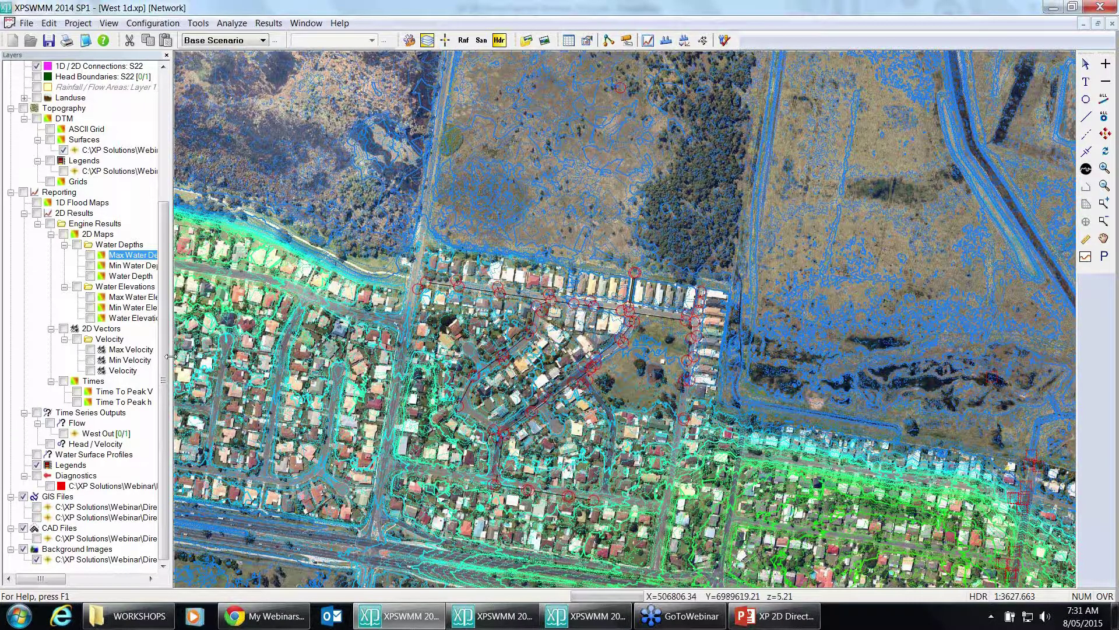
pyautogui.click(63, 149)
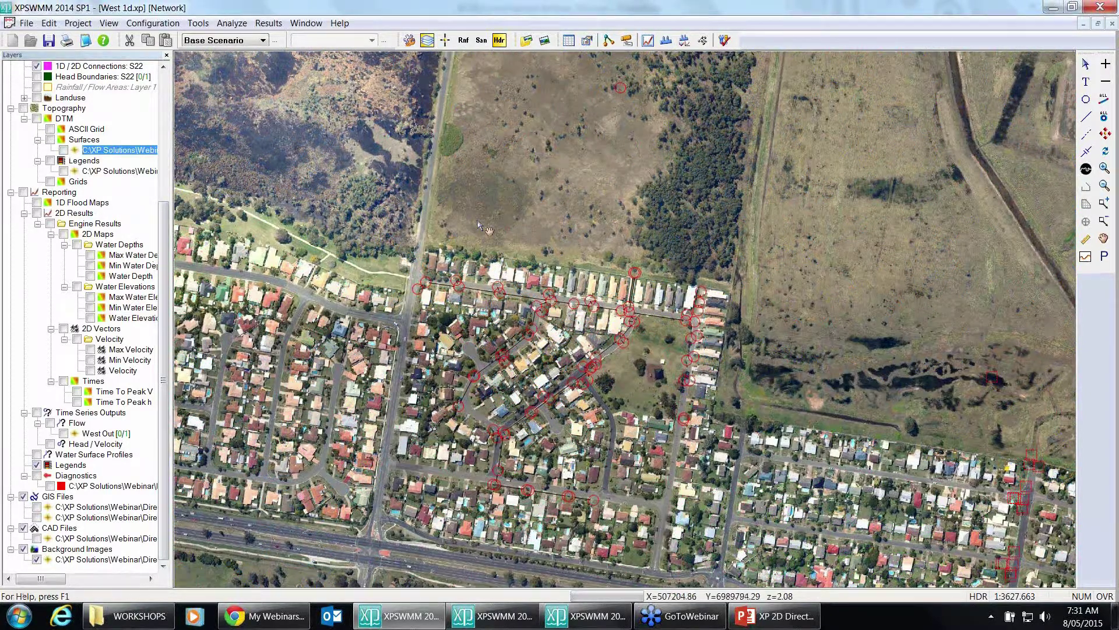
pyautogui.scroll(-1, 478, 217)
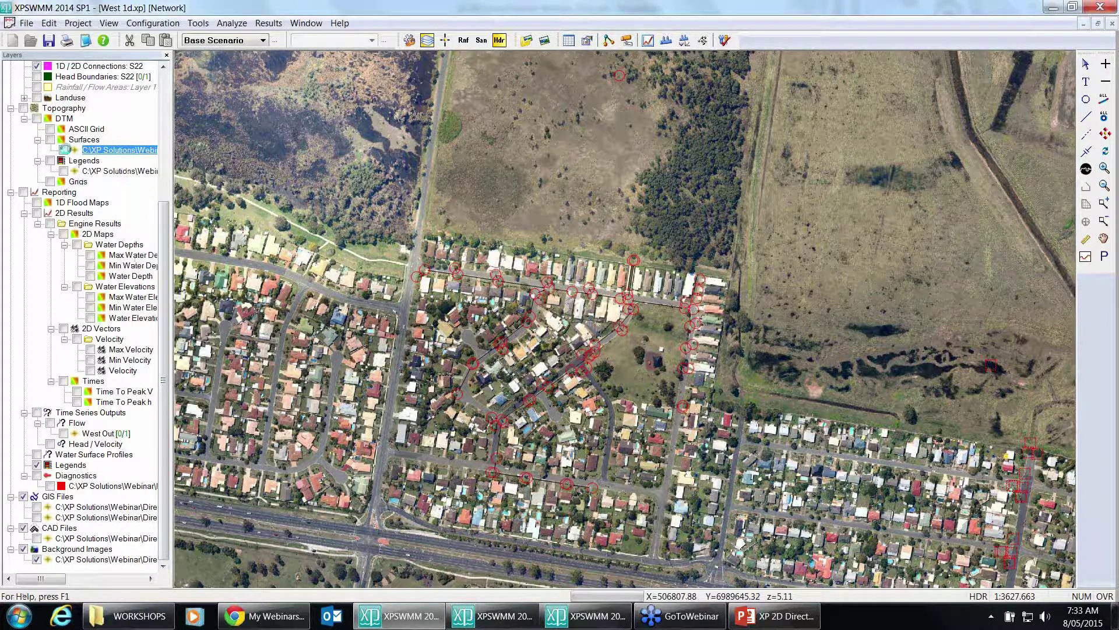
# Show the DTM surface and the Catchments layer, leaving the catchment connections hidden
pyautogui.click(64, 149)
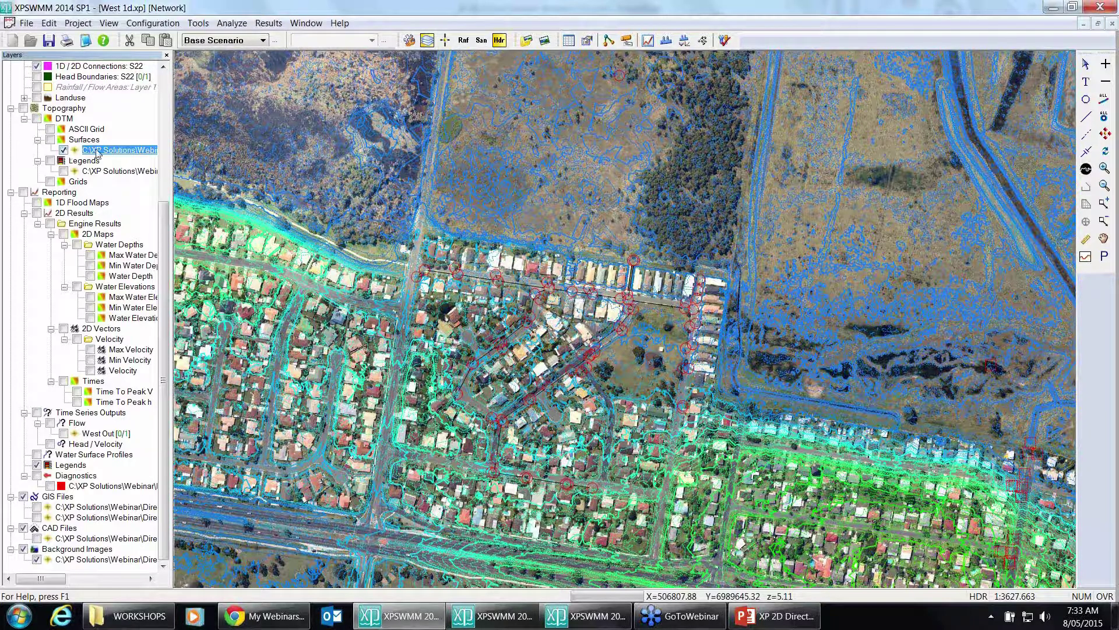
pyautogui.moveTo(164, 225); pyautogui.dragTo(161, 90)
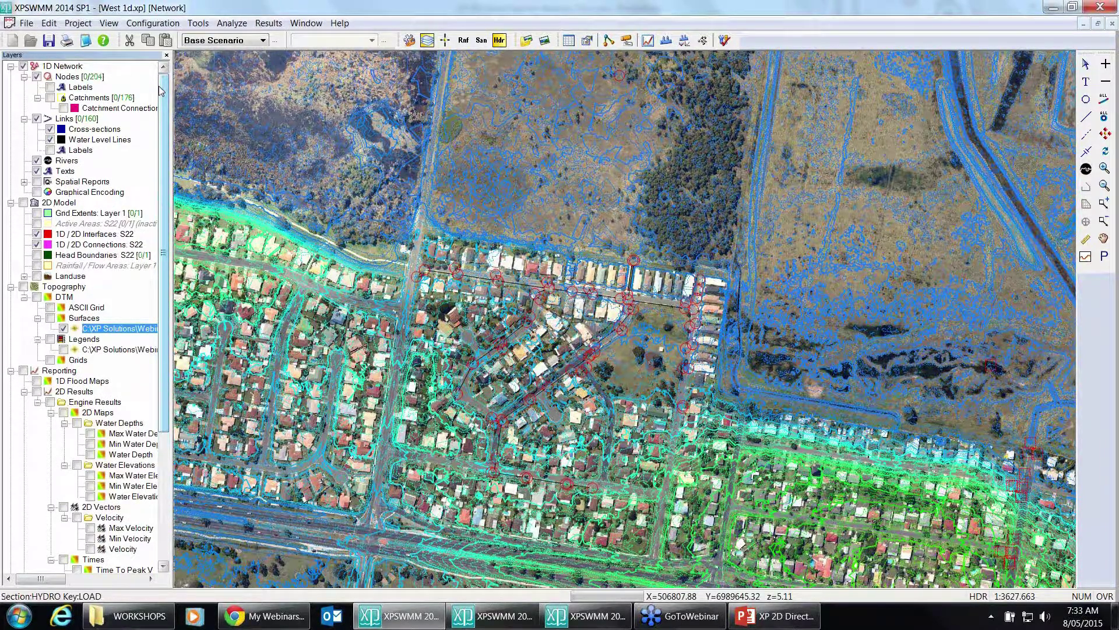
pyautogui.click(50, 98)
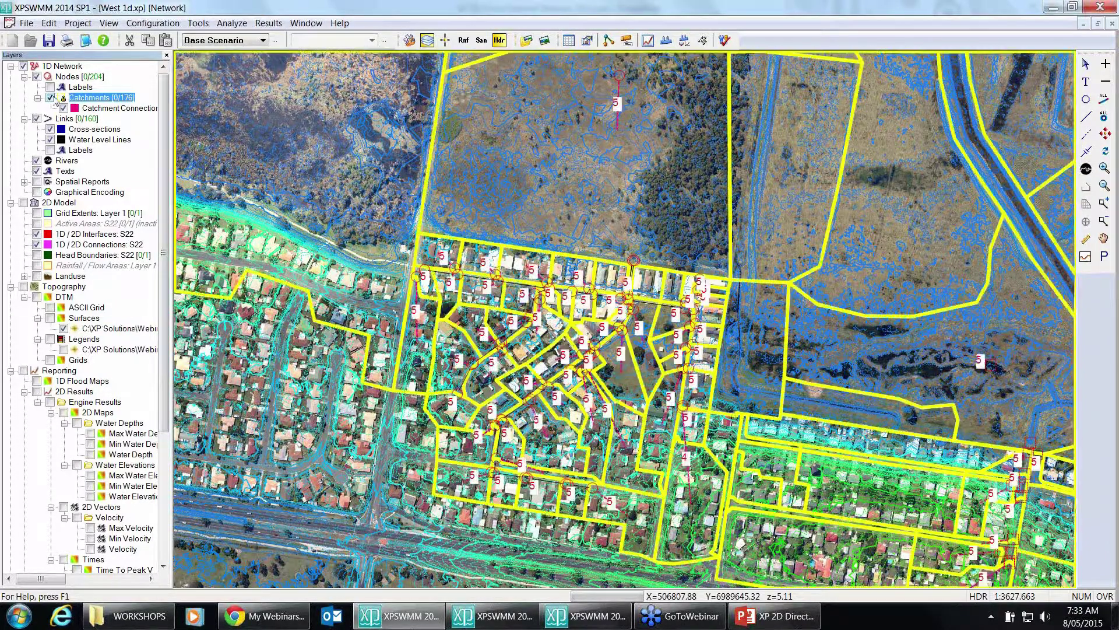
pyautogui.click(65, 107)
pyautogui.click(63, 108)
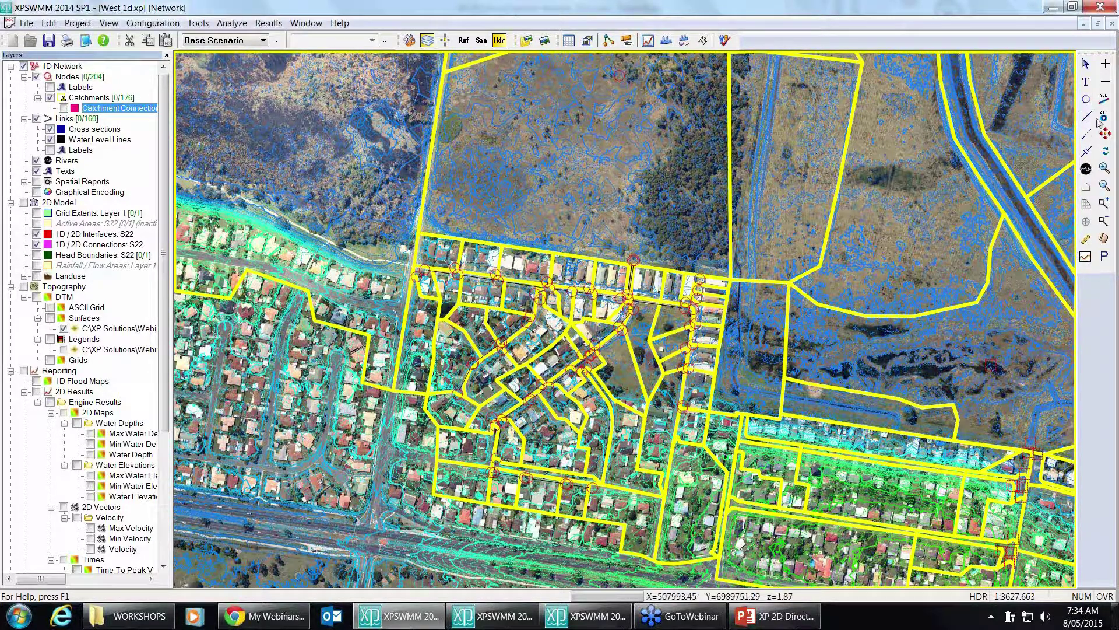
# Inspect the hydraulic node data of the node beside the northwest edge of the park, including its ponding and inflow capture settings
pyautogui.click(1102, 211)
pyautogui.moveTo(563, 227); pyautogui.dragTo(728, 429)
pyautogui.click(1085, 63)
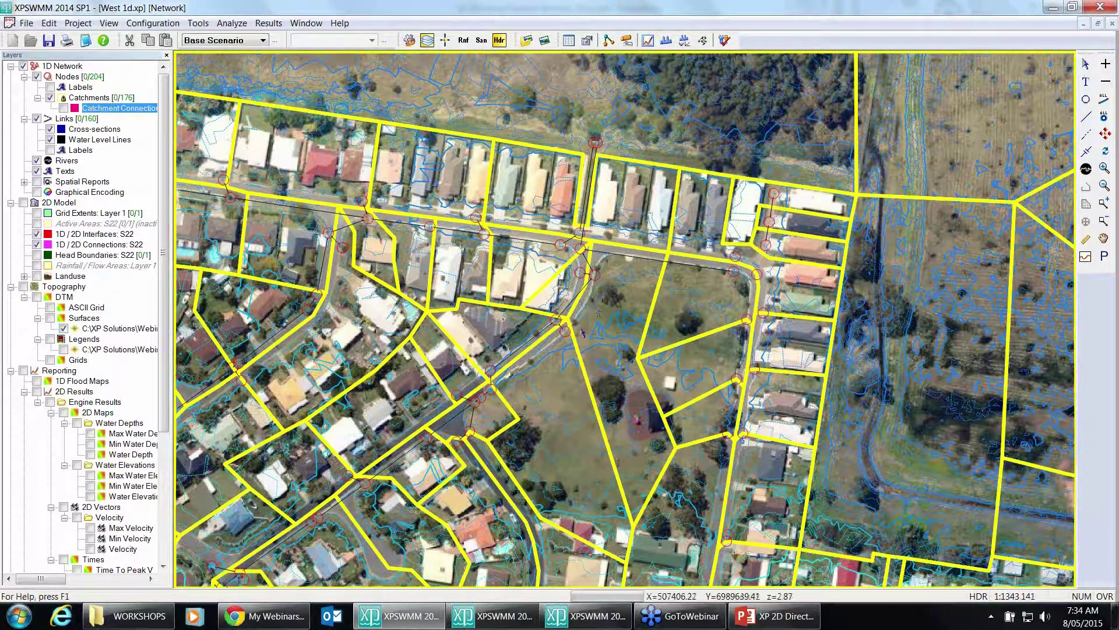
pyautogui.click(565, 330)
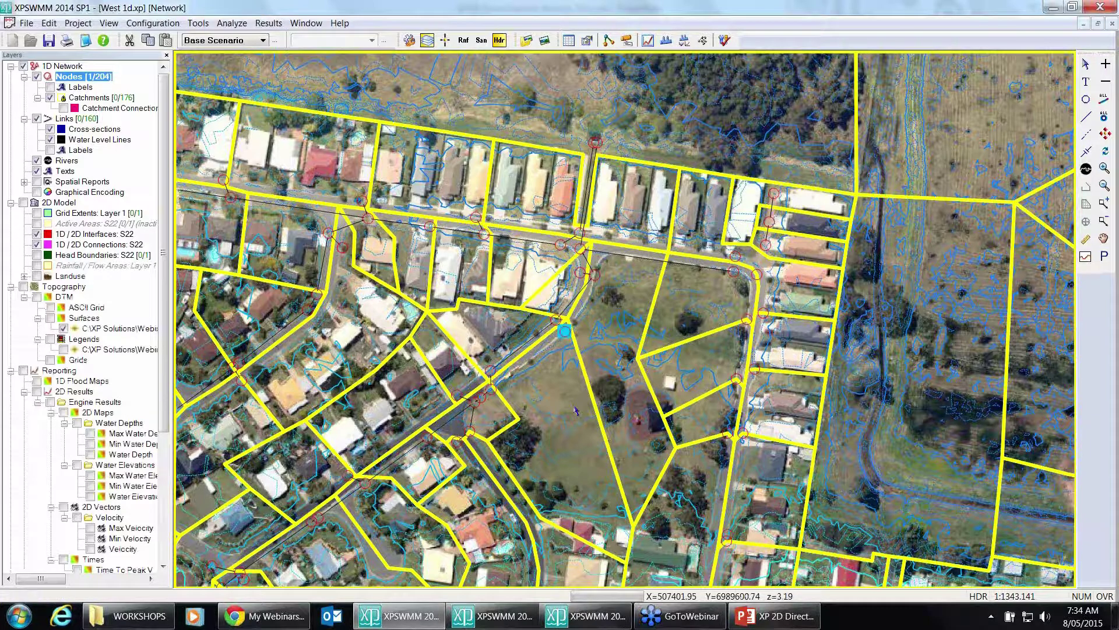
pyautogui.doubleClick(565, 331)
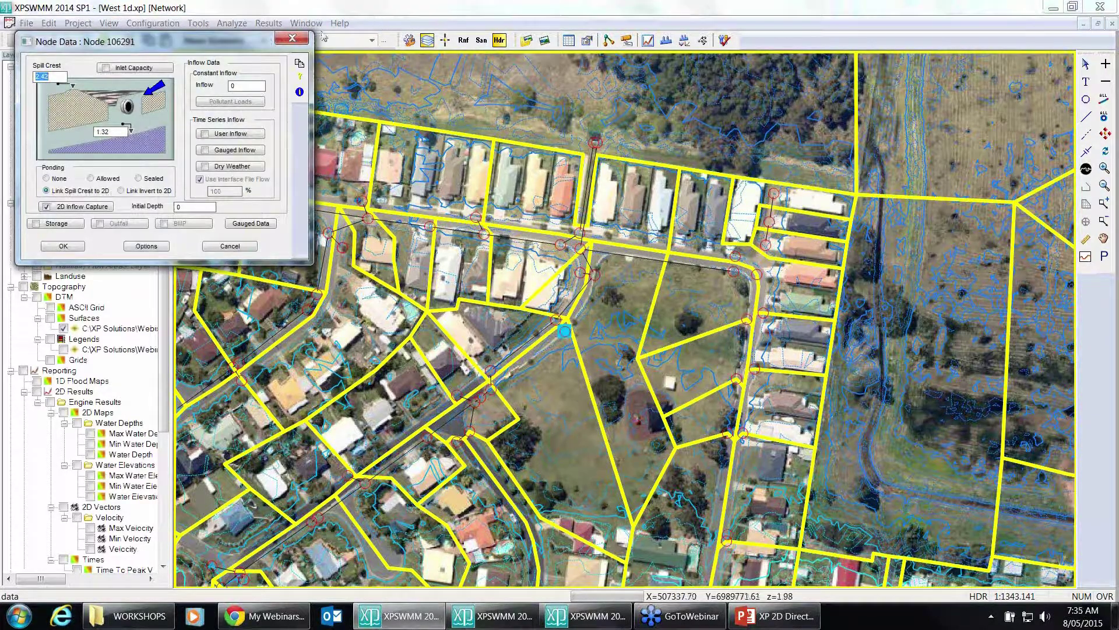
pyautogui.click(292, 38)
# Switch to runoff mode and examine the same node's sub-catchment areas, including the fifth sub-catchment, without changing them
pyautogui.click(463, 41)
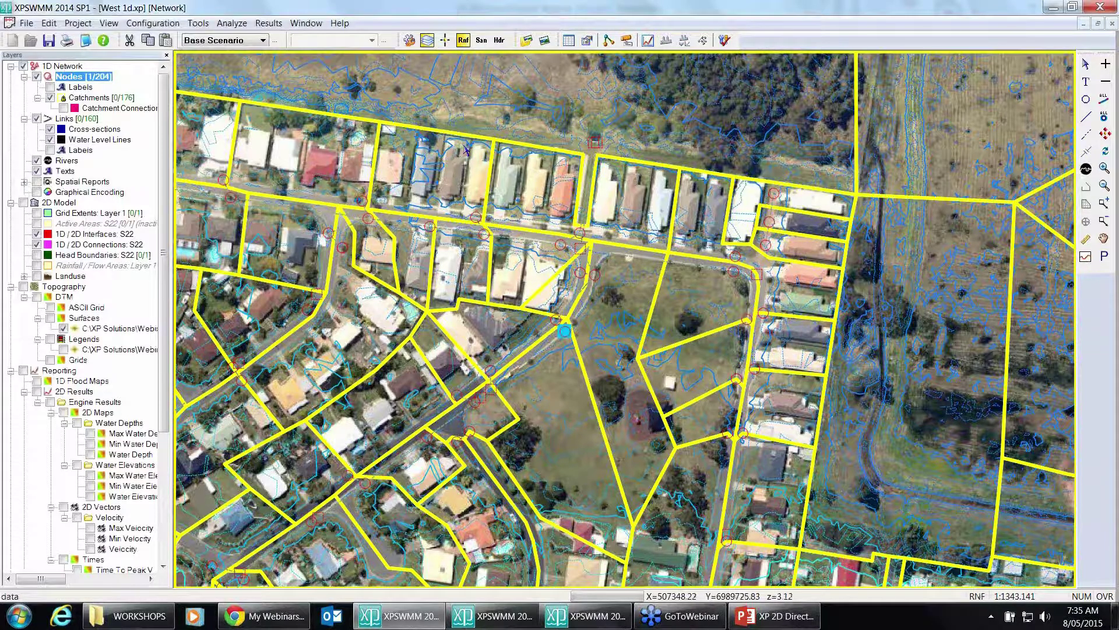
pyautogui.press('Return')
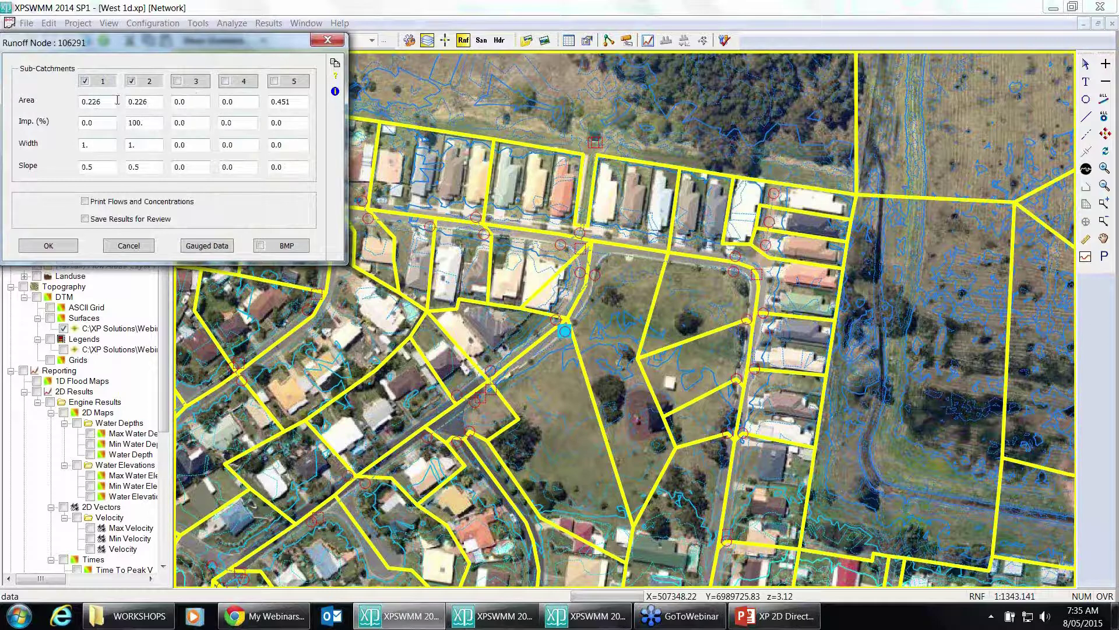
pyautogui.moveTo(302, 103); pyautogui.dragTo(270, 104)
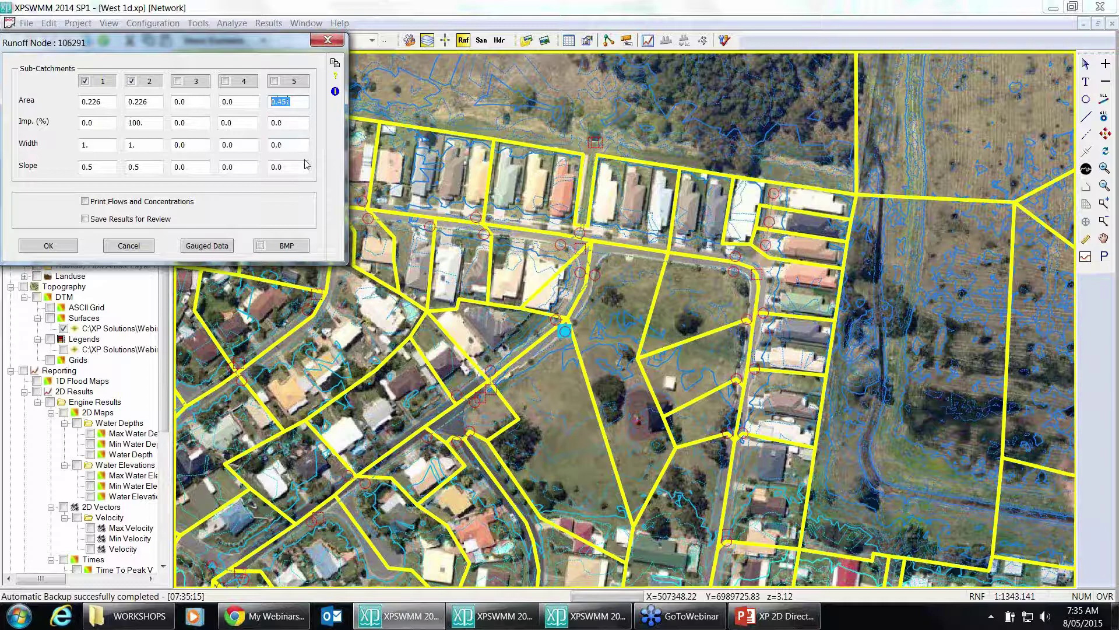
pyautogui.click(327, 40)
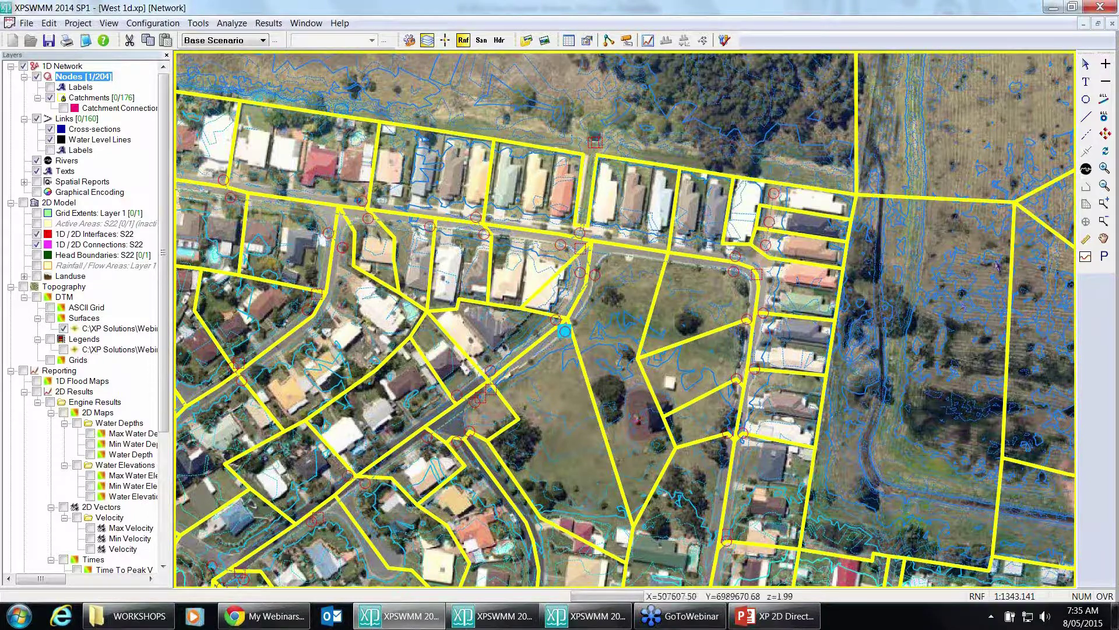
# Hide the Catchments layer and show the time-varying Water Depth results map over the neighbourhood
pyautogui.click(51, 98)
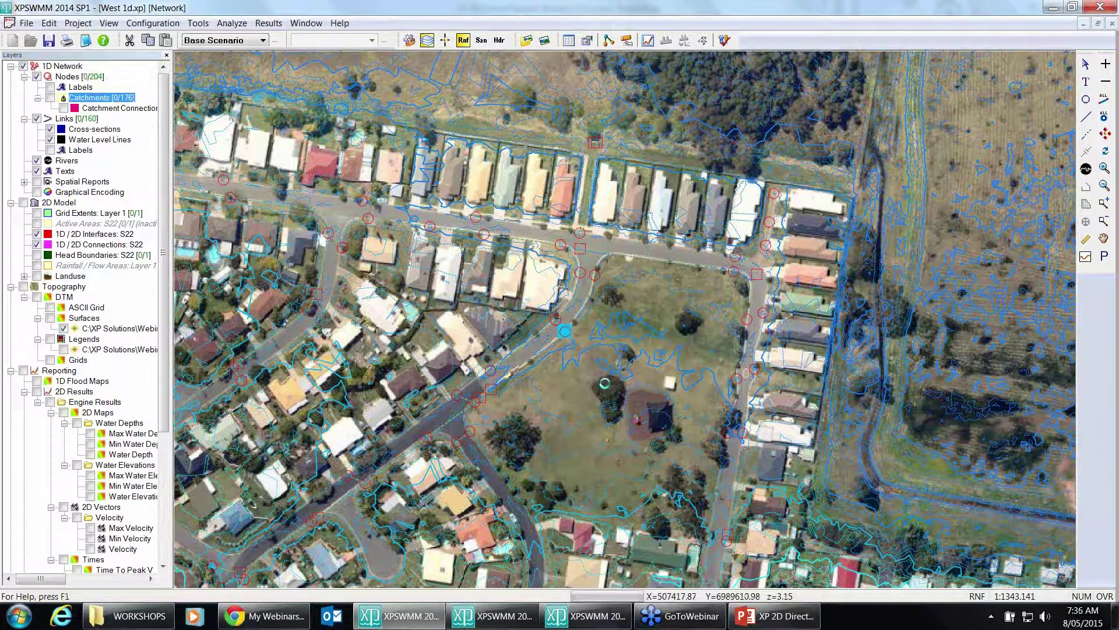
pyautogui.scroll(-3, 625, 321)
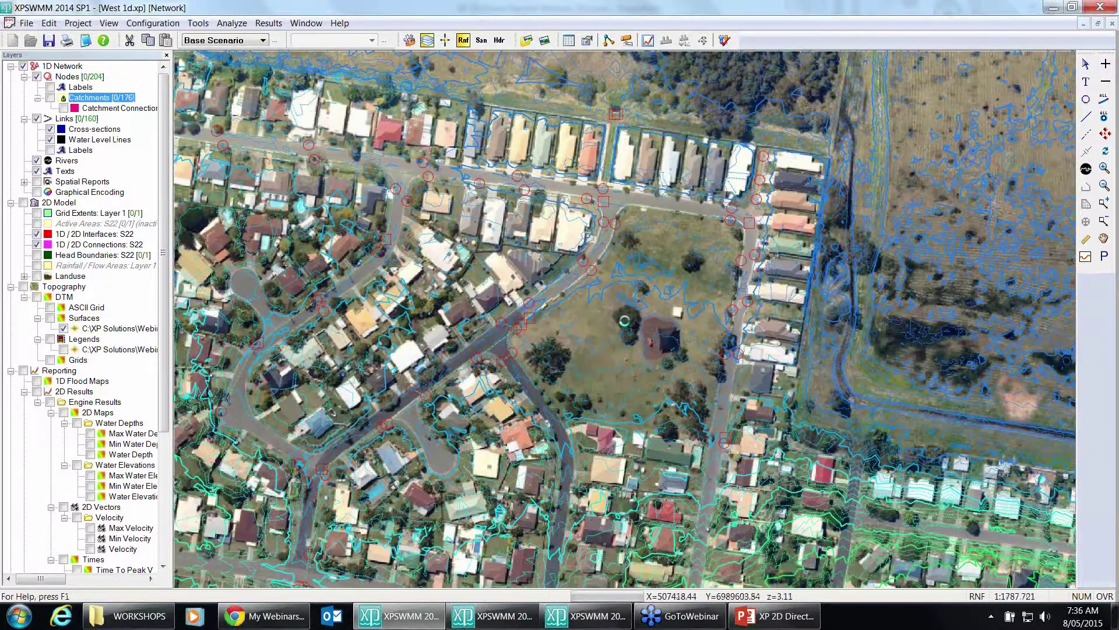
pyautogui.scroll(-1, 625, 322)
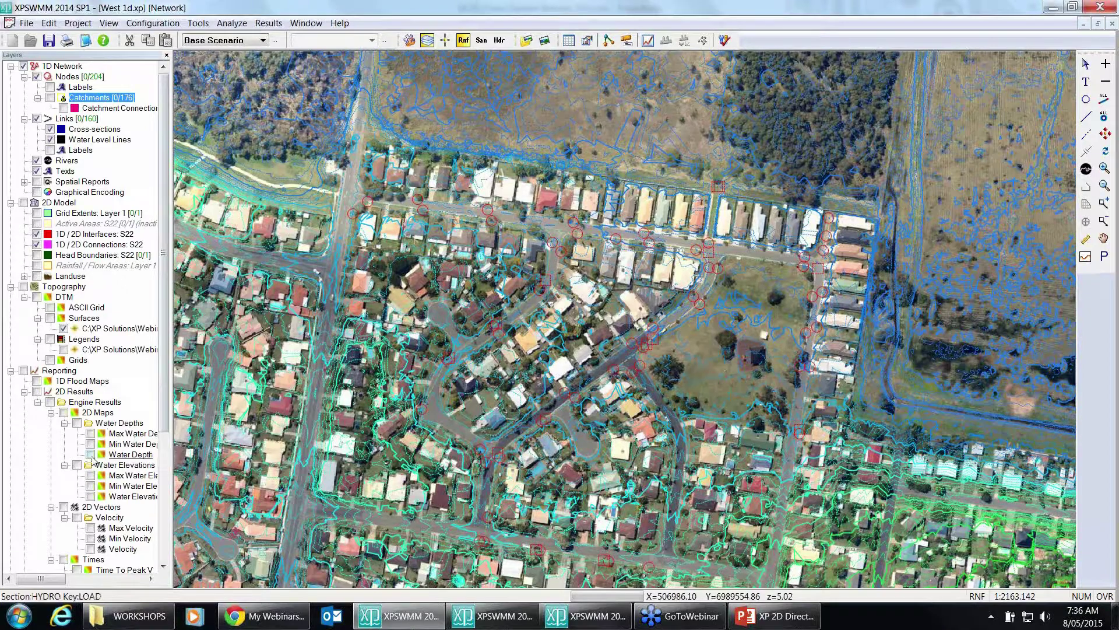
pyautogui.click(90, 454)
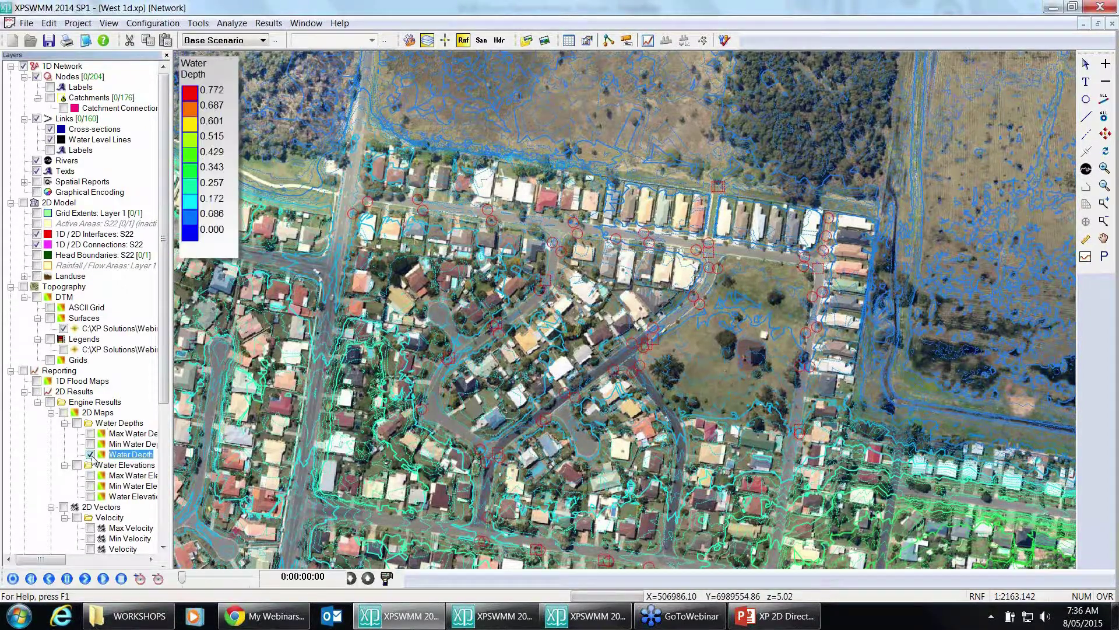
# Play the water depth animation to watch flooding along the streets and the northern field, and stop it
pyautogui.click(103, 578)
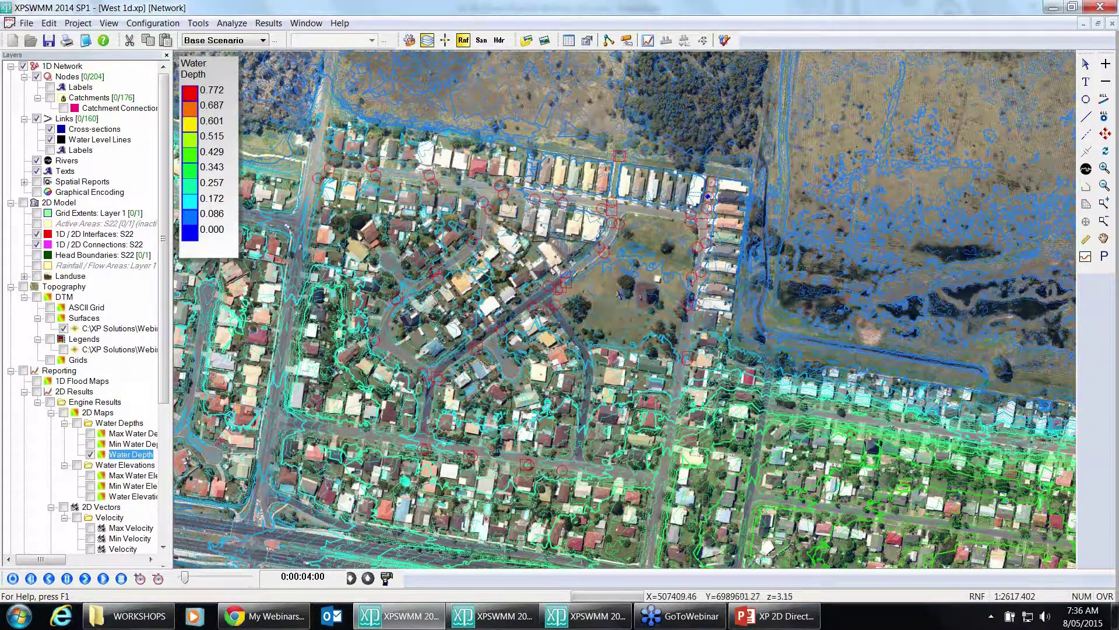
pyautogui.moveTo(629, 299); pyautogui.dragTo(693, 337)
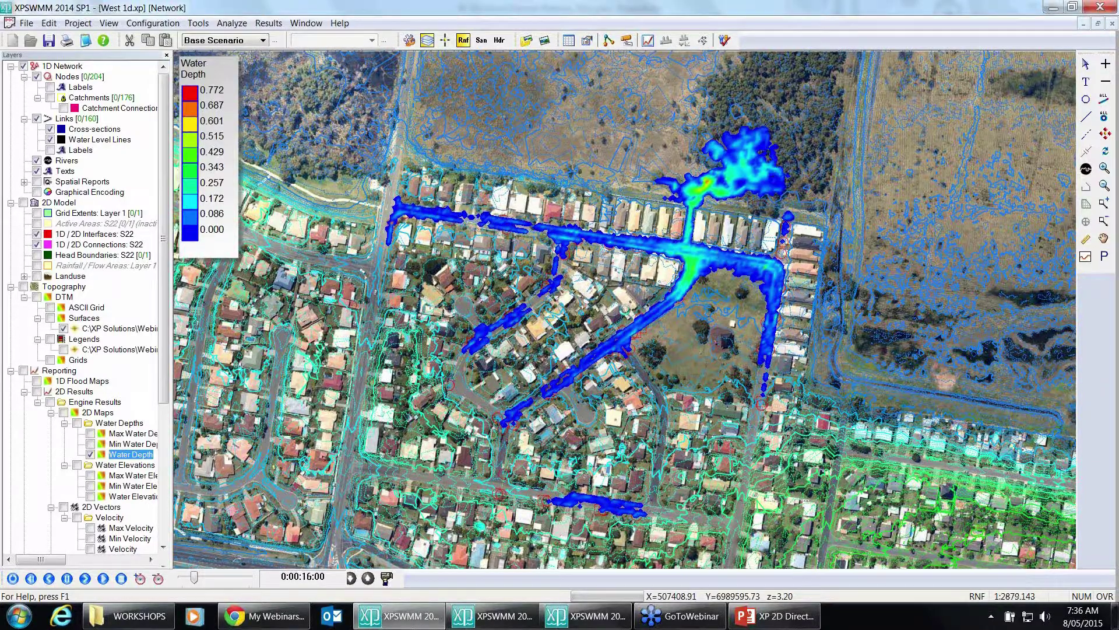
pyautogui.scroll(-1, 625, 309)
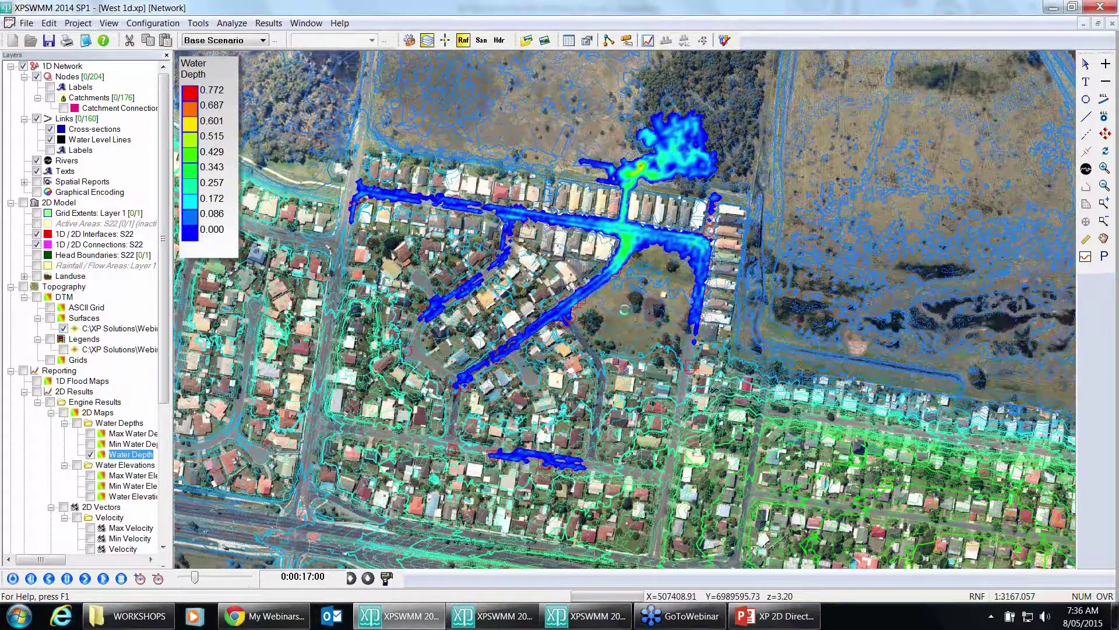
pyautogui.scroll(-1, 624, 309)
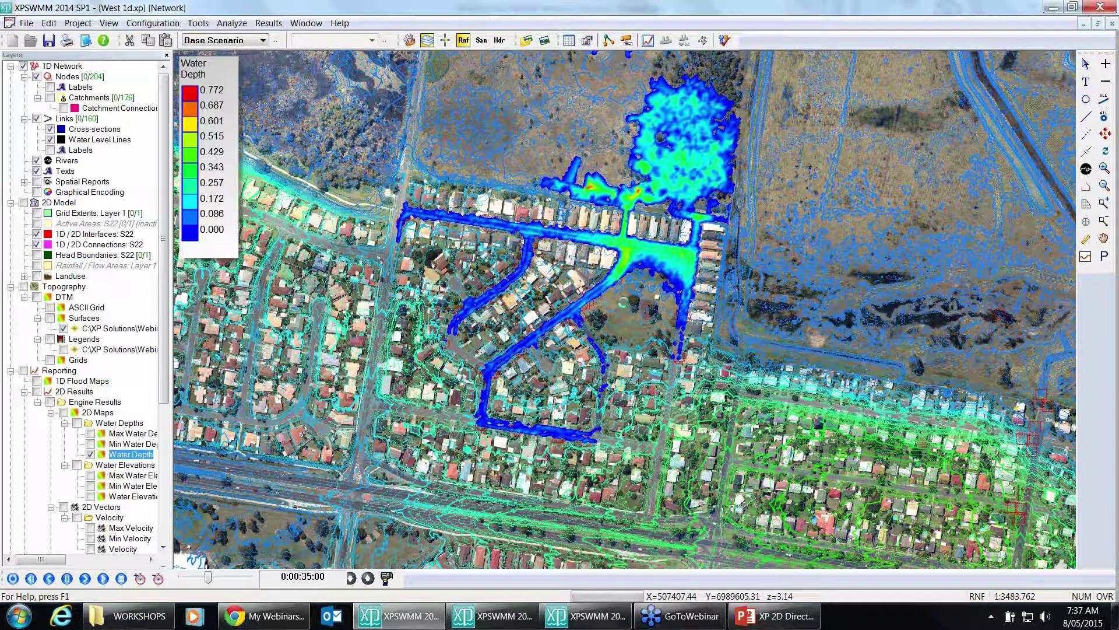
pyautogui.click(120, 577)
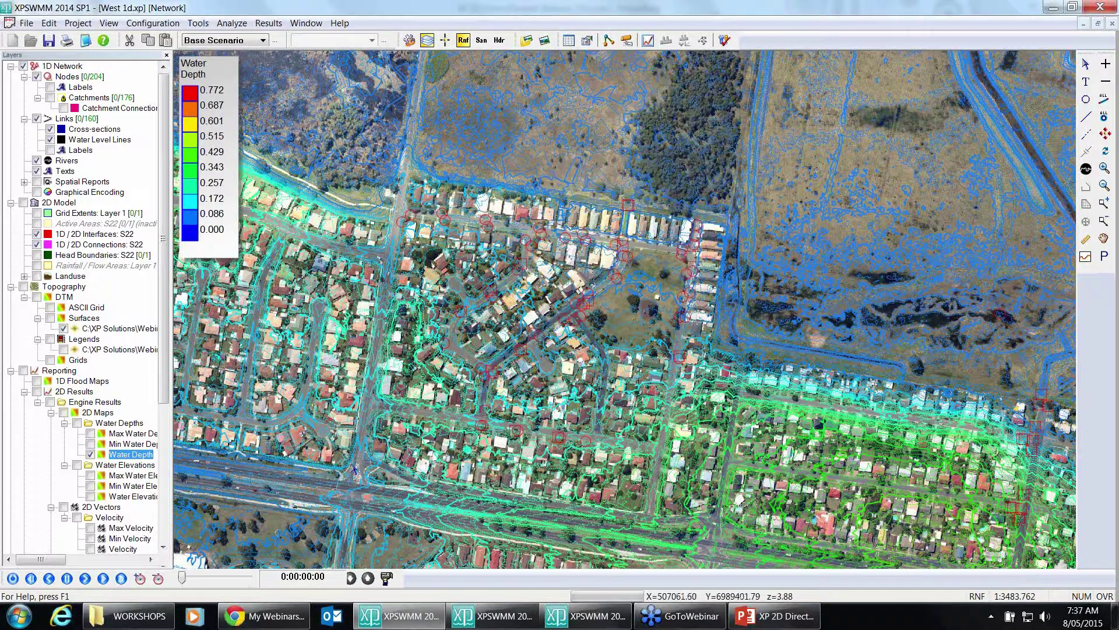
# Switch to the West 2d.xp model and examine the extent of its Rainfall / Flow Areas layer, hiding the layer again
pyautogui.click(505, 622)
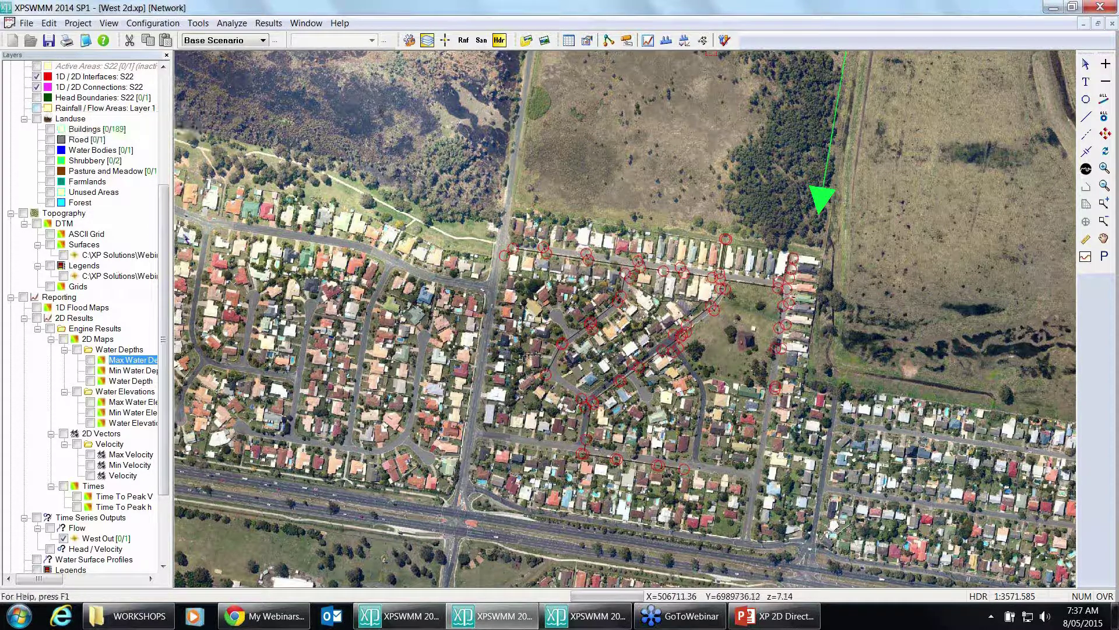
pyautogui.moveTo(166, 215); pyautogui.dragTo(158, 123)
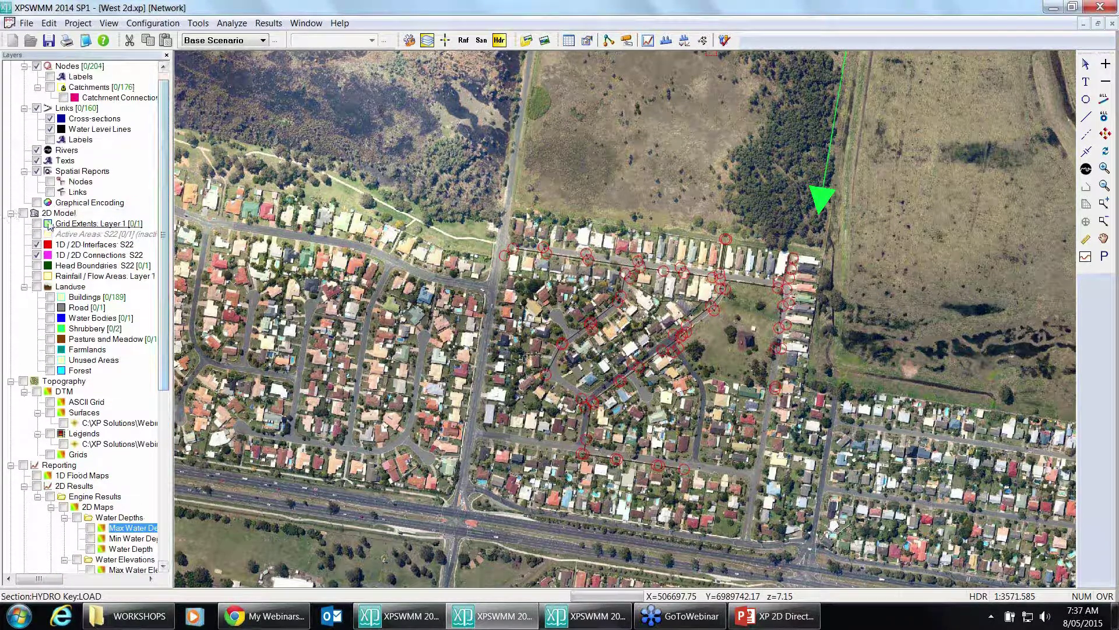
pyautogui.click(36, 276)
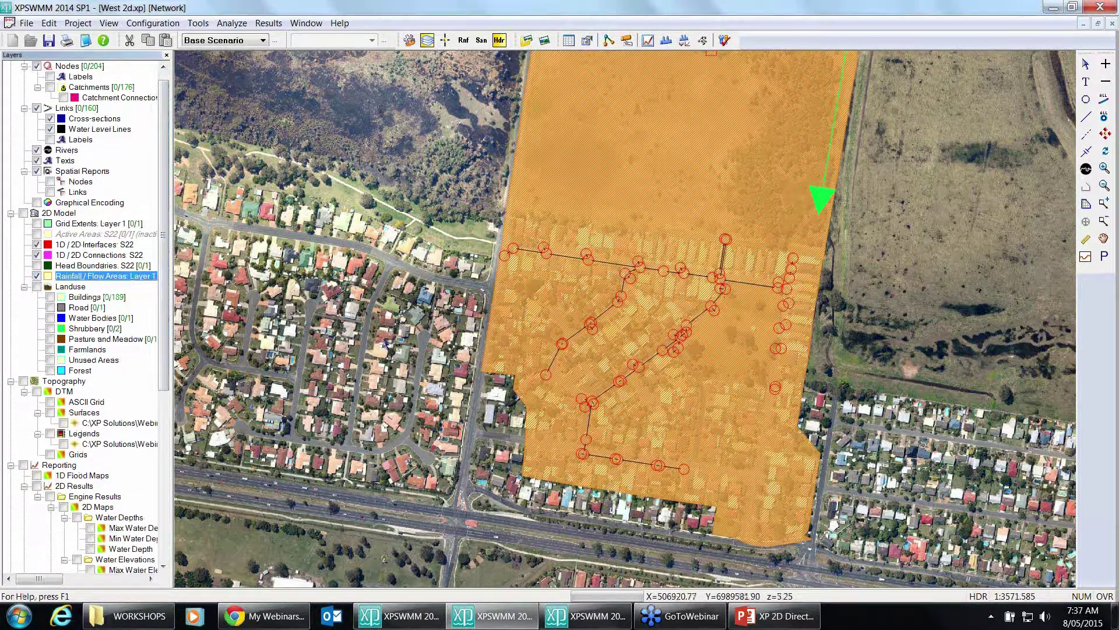
pyautogui.scroll(-4, 835, 320)
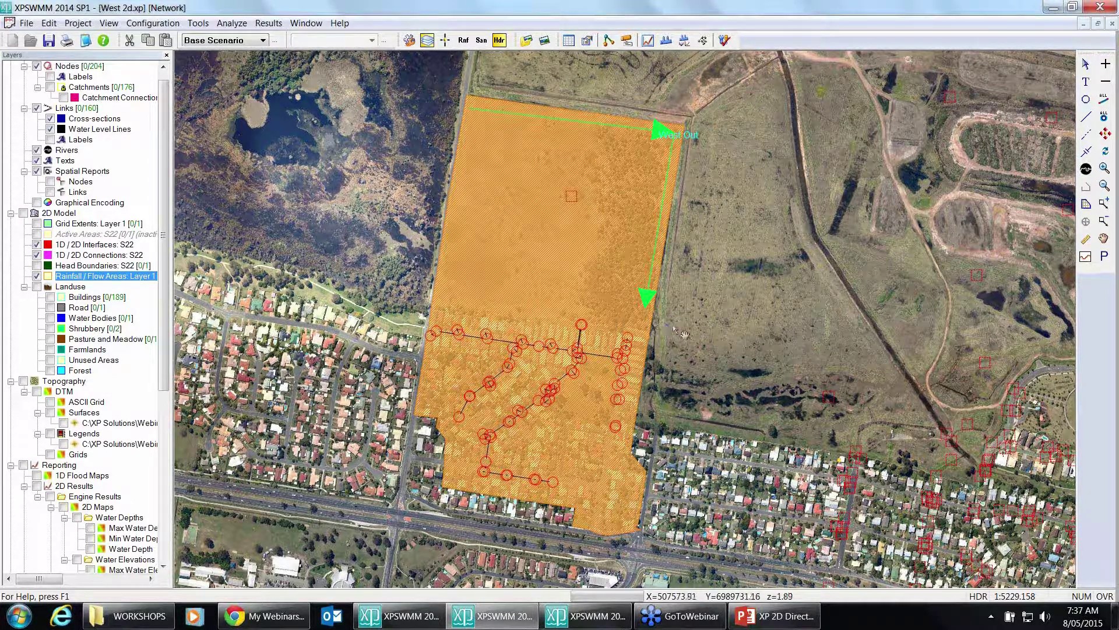
pyautogui.hscroll(-2, 671, 323)
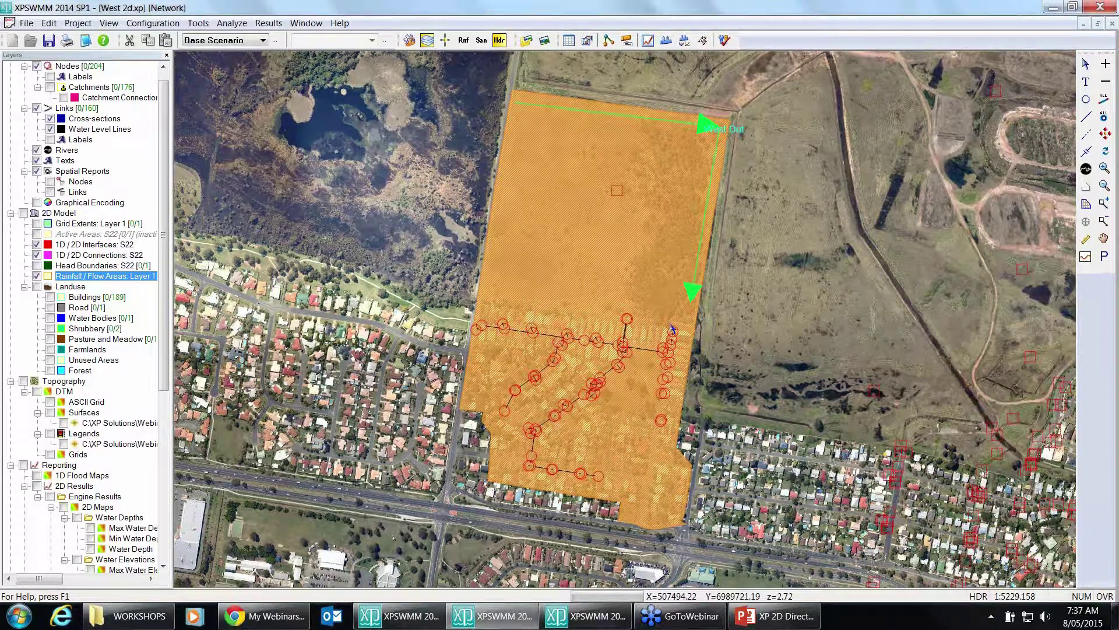
pyautogui.click(37, 276)
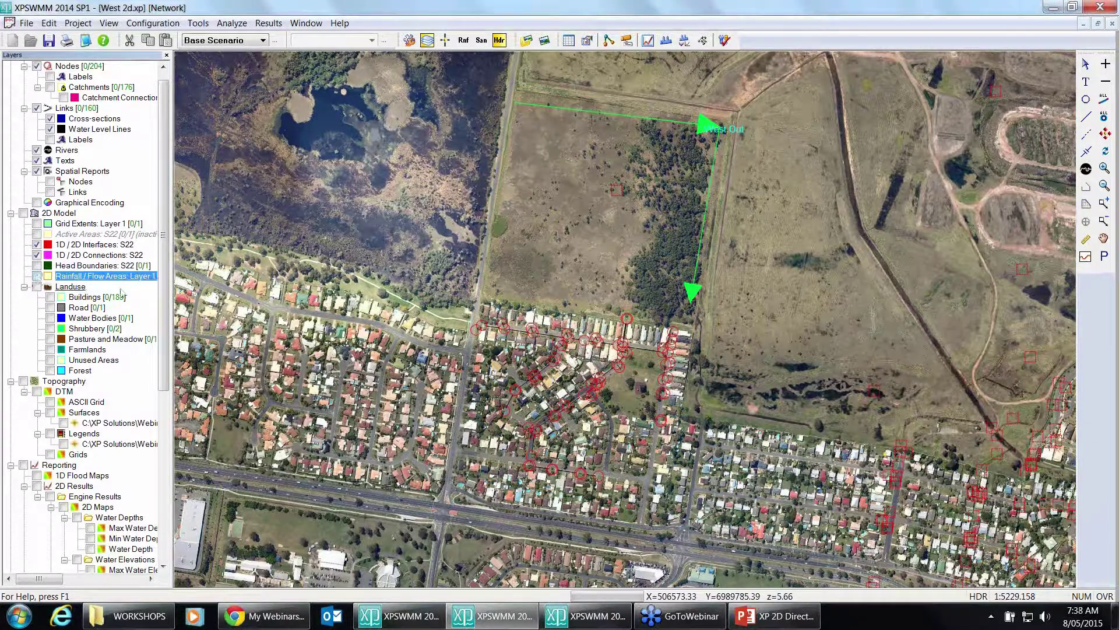
# Show the time-varying Water Depth results in the West 2d.xp model and advance the animation repeatedly through the storm
pyautogui.click(90, 549)
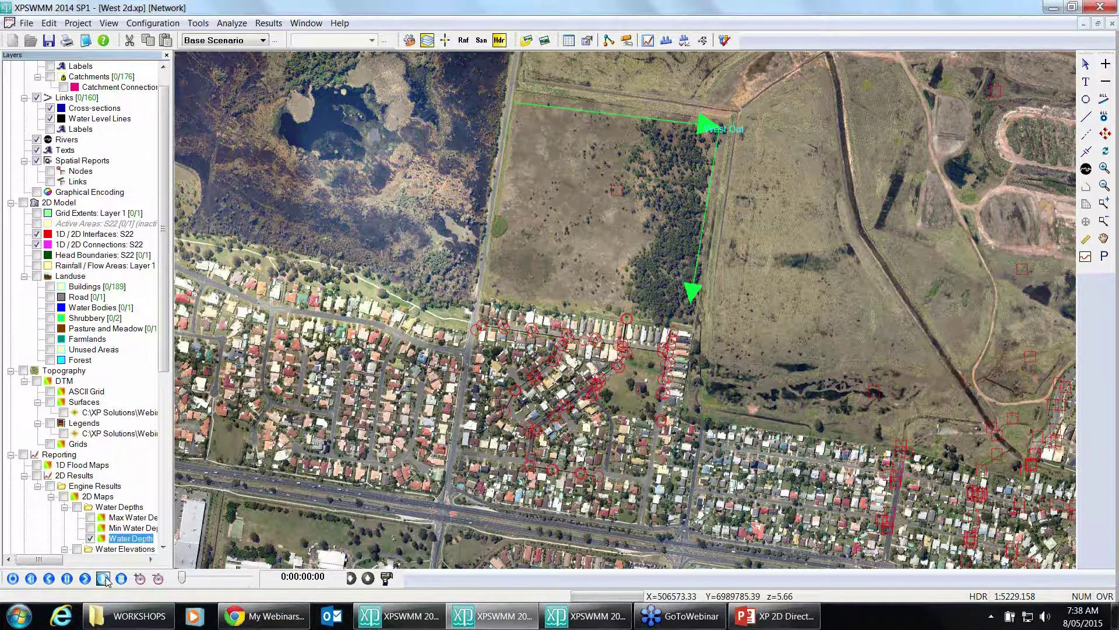
pyautogui.click(105, 578)
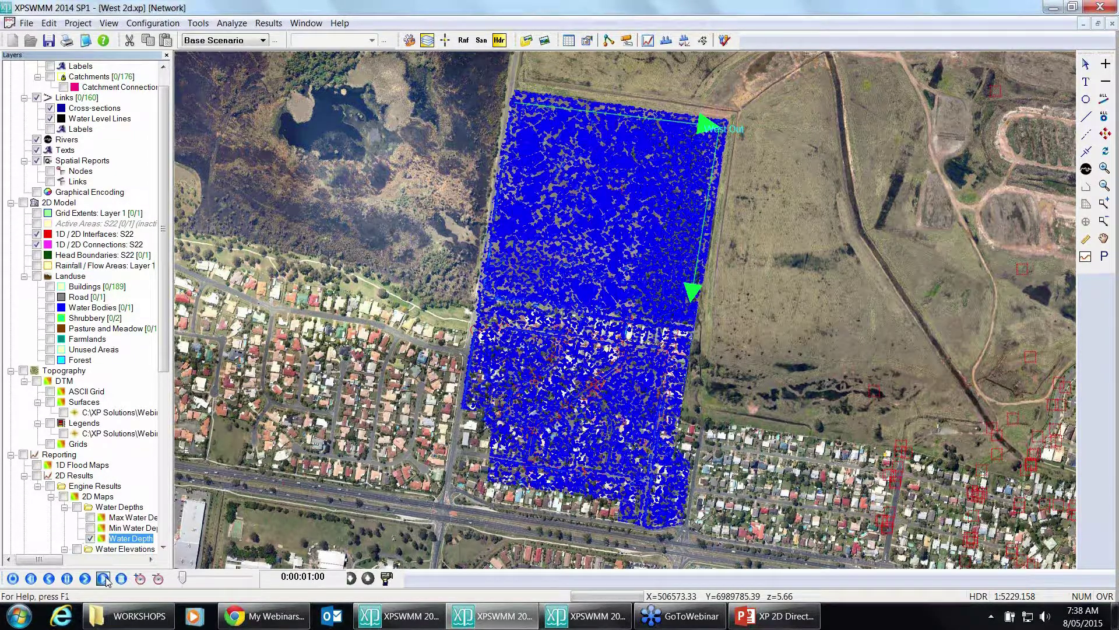
pyautogui.click(105, 578)
pyautogui.click(104, 578)
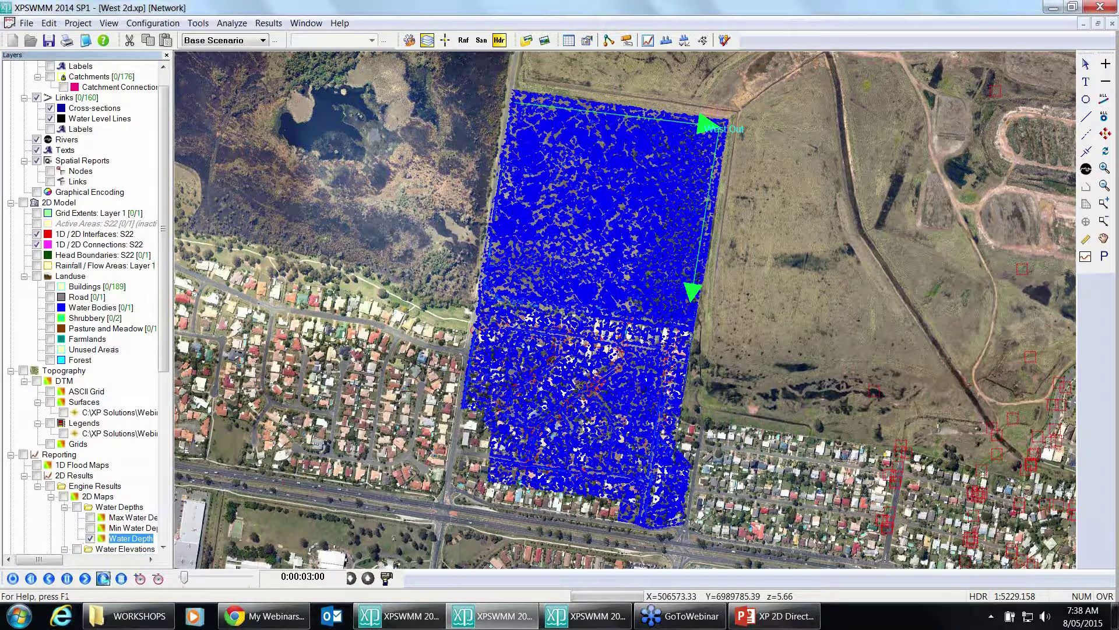
pyautogui.click(104, 579)
pyautogui.click(105, 579)
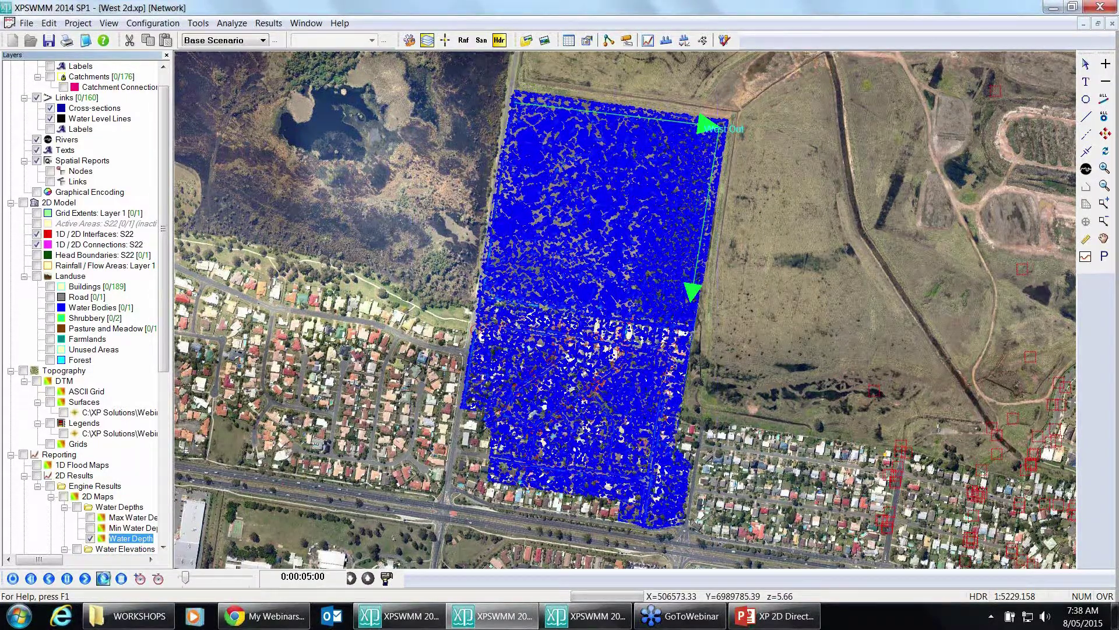
pyautogui.click(105, 579)
pyautogui.click(104, 579)
pyautogui.click(104, 579)
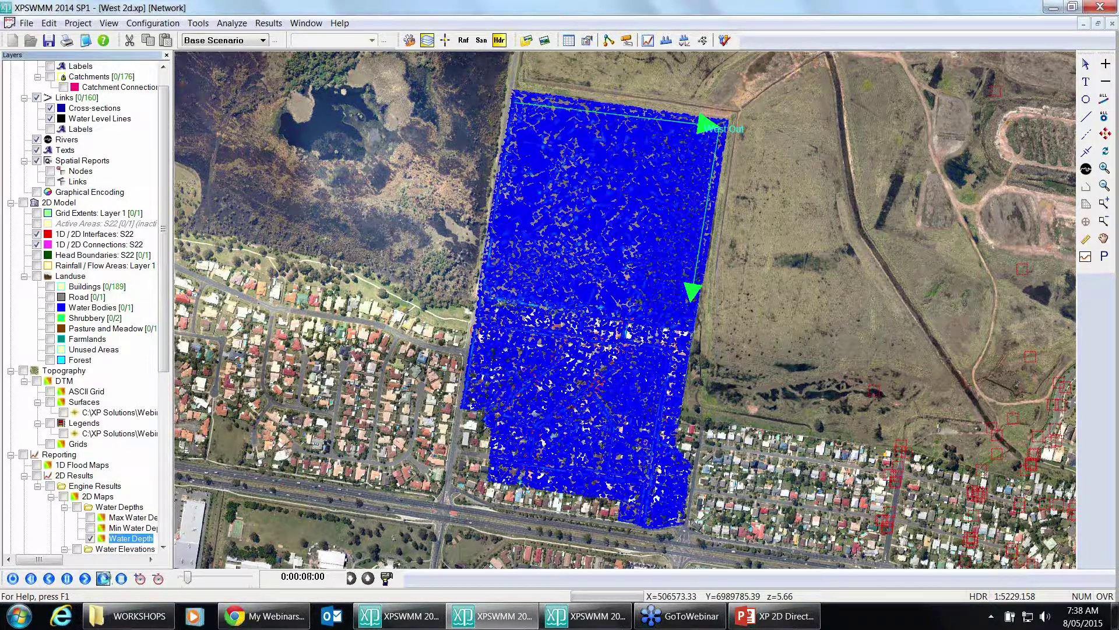
pyautogui.click(105, 578)
pyautogui.click(104, 578)
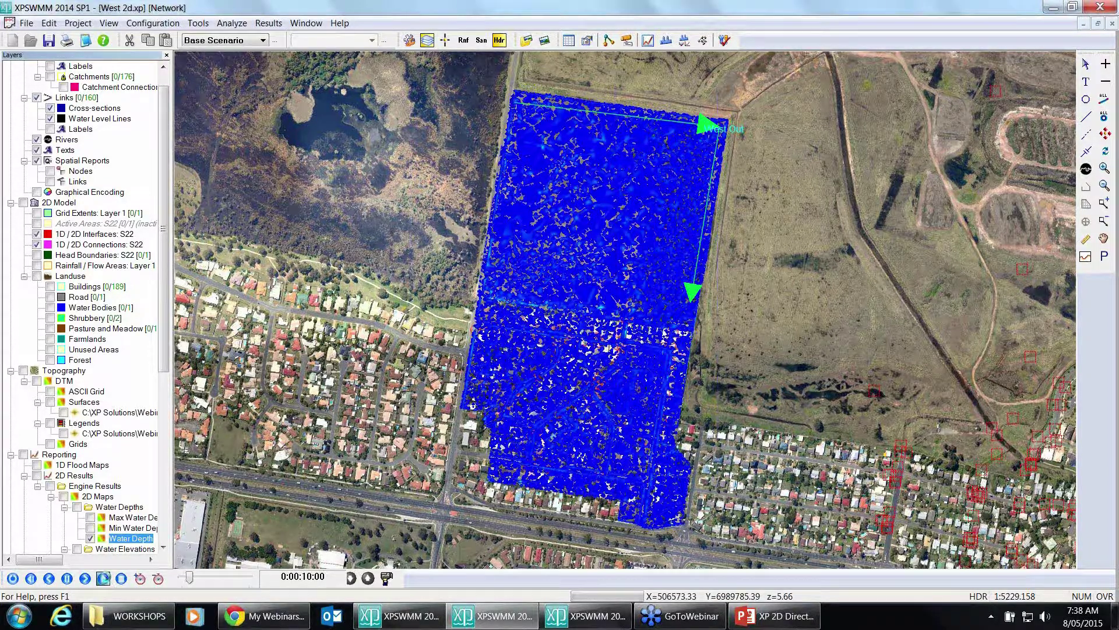
pyautogui.click(104, 578)
pyautogui.click(105, 579)
pyautogui.click(104, 578)
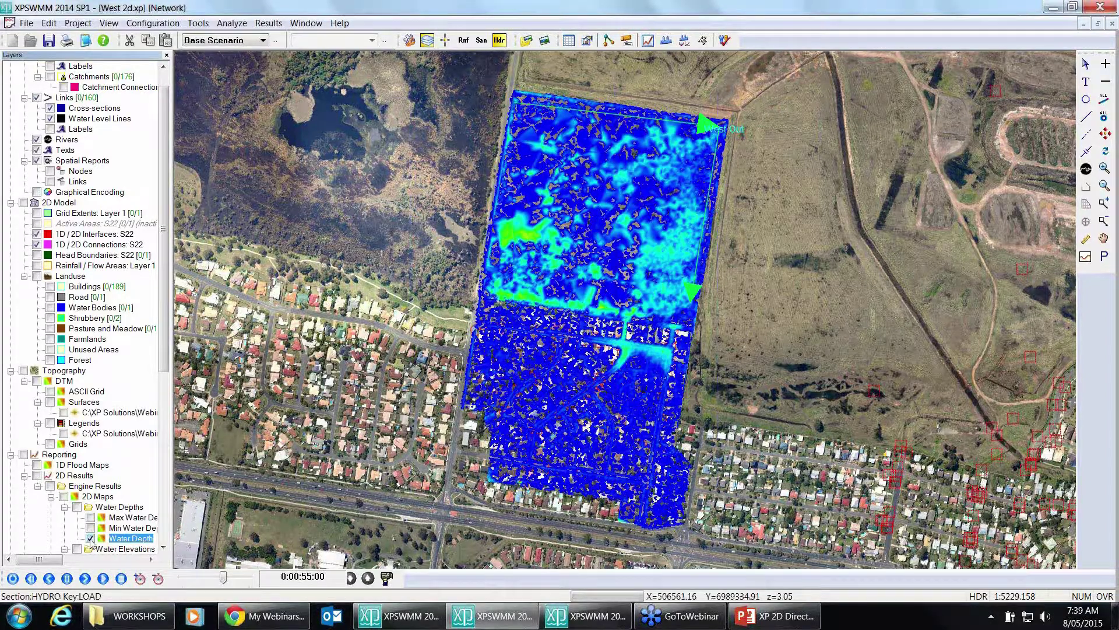
# Replace the Water Depth map with Max Water Depth, set its lower display limit to 0.07, and inspect the flooded streets up close
pyautogui.click(90, 538)
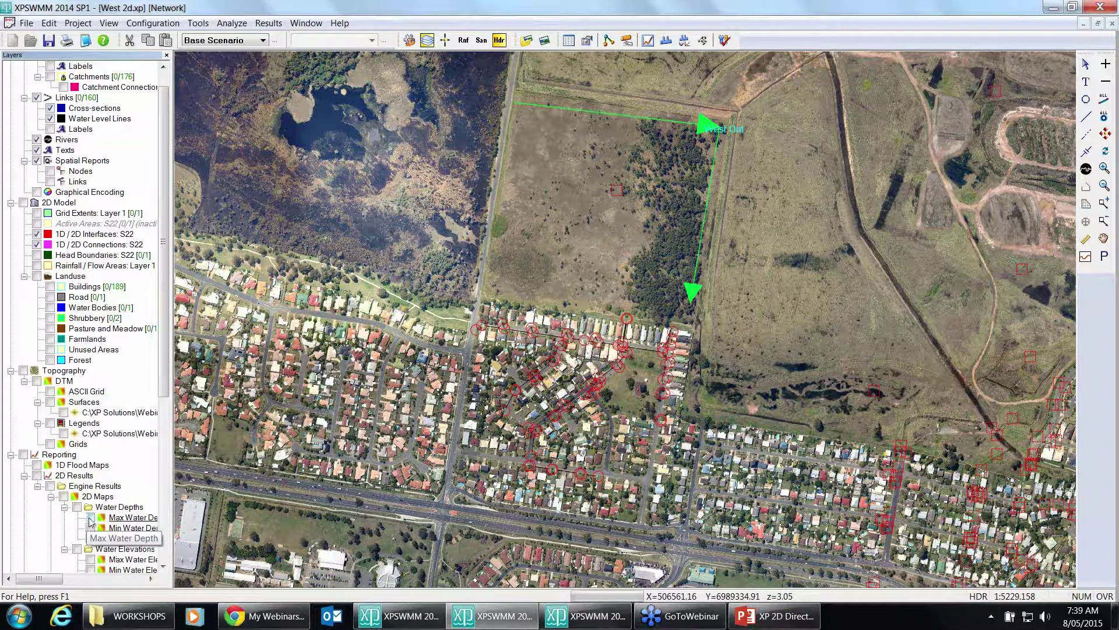
pyautogui.click(90, 518)
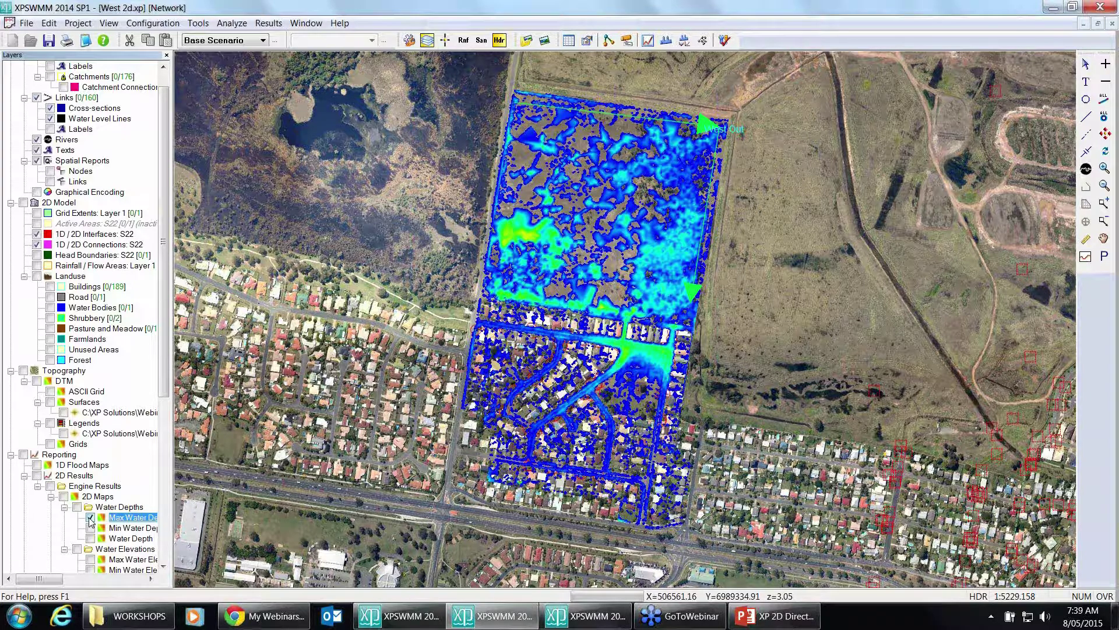
pyautogui.rightClick(139, 521)
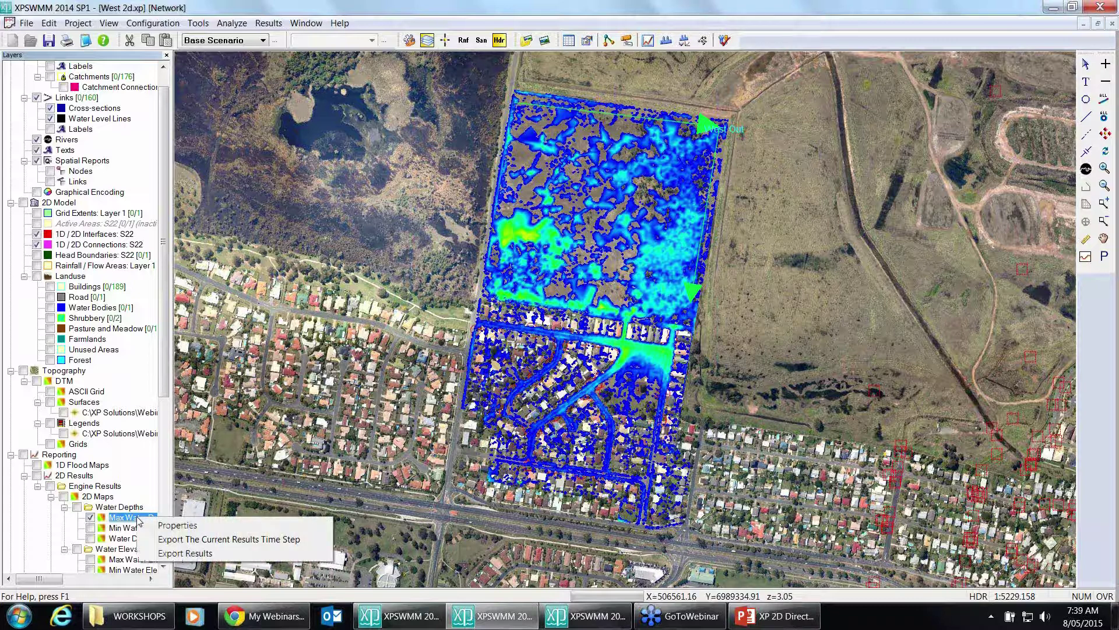
pyautogui.click(182, 526)
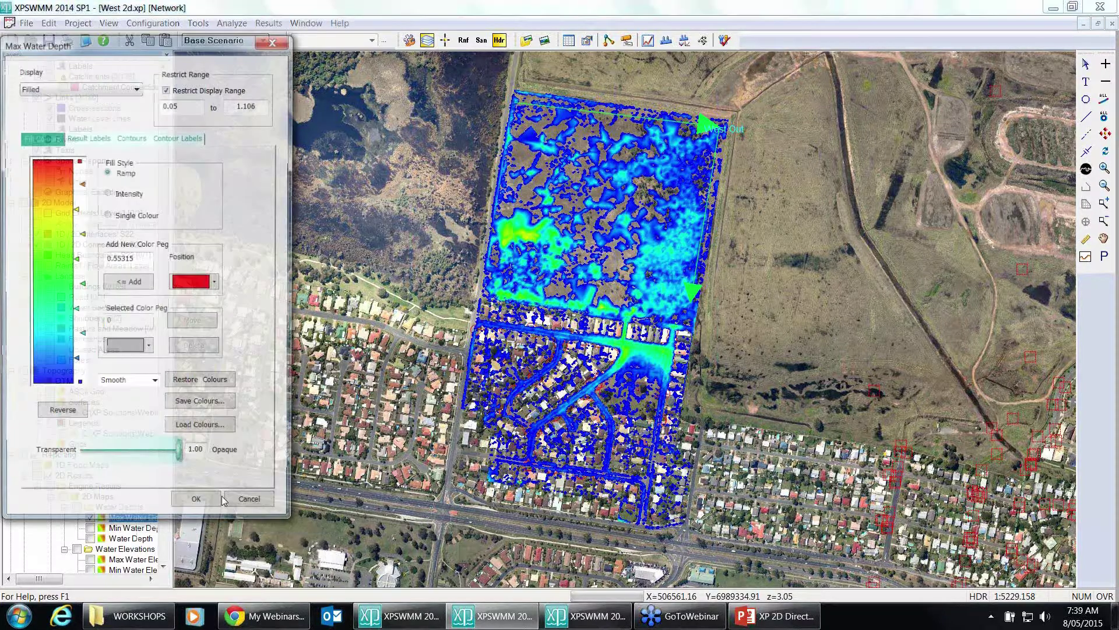
pyautogui.moveTo(185, 39); pyautogui.dragTo(316, 50)
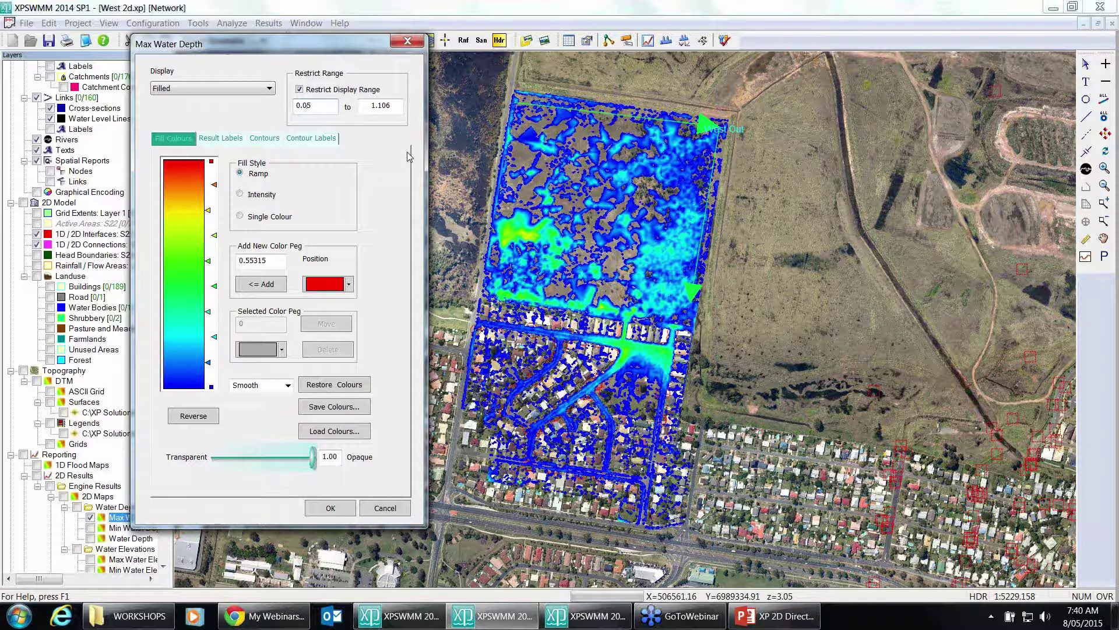
pyautogui.click(308, 106)
pyautogui.write('7')
pyautogui.click(334, 507)
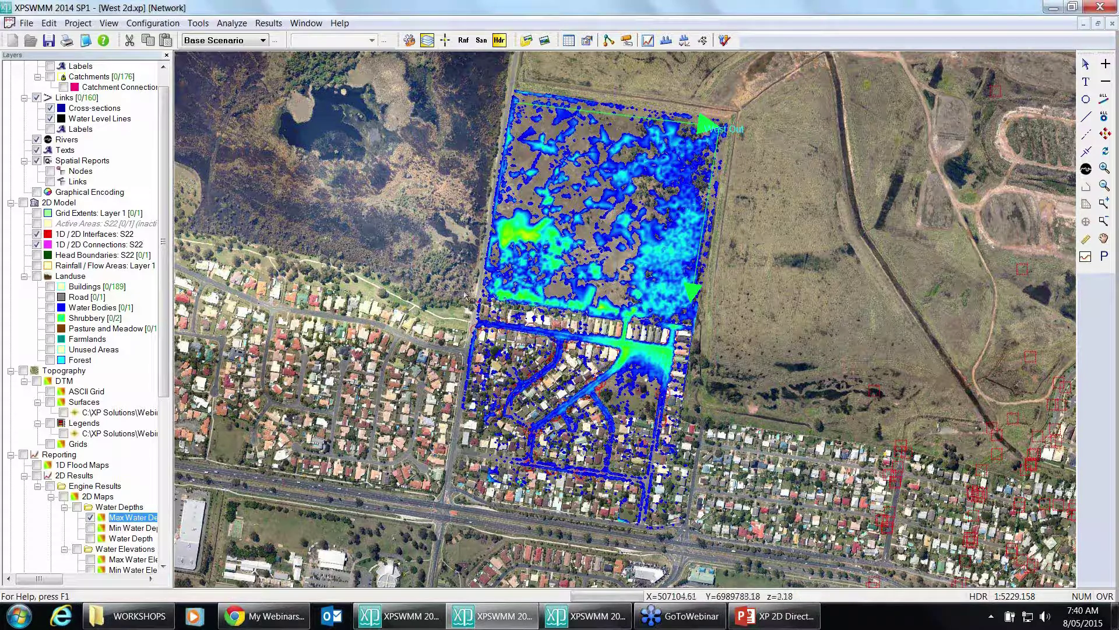
pyautogui.moveTo(429, 289); pyautogui.dragTo(708, 535)
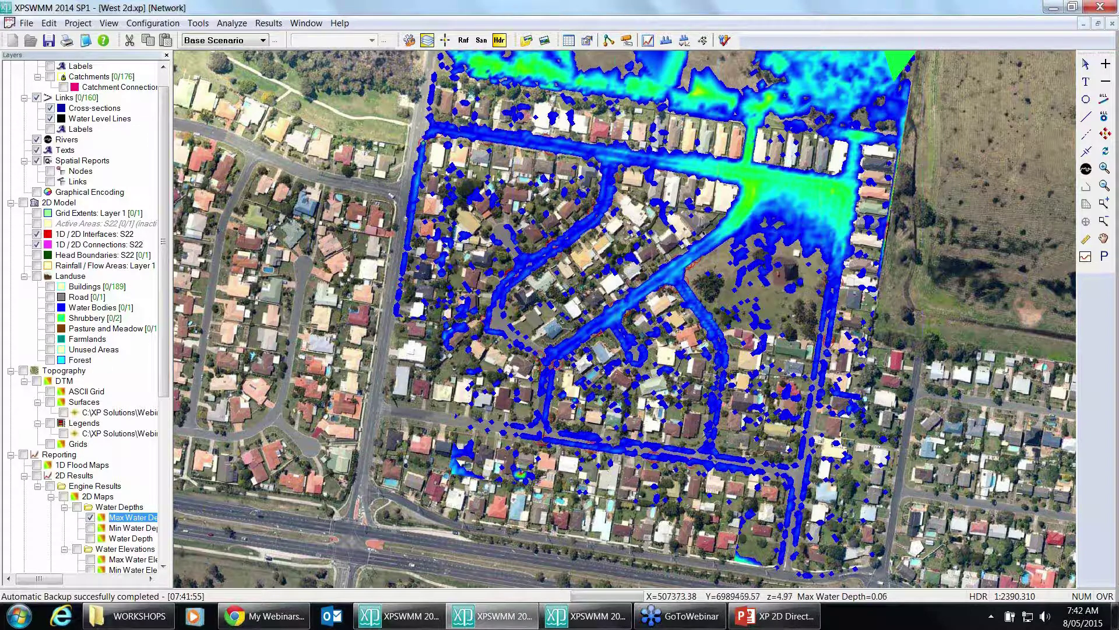
# Switch to the East 2d.xp model, hide the Diagnostics layer, and show the DTM surface contours to examine the terrain
pyautogui.click(586, 616)
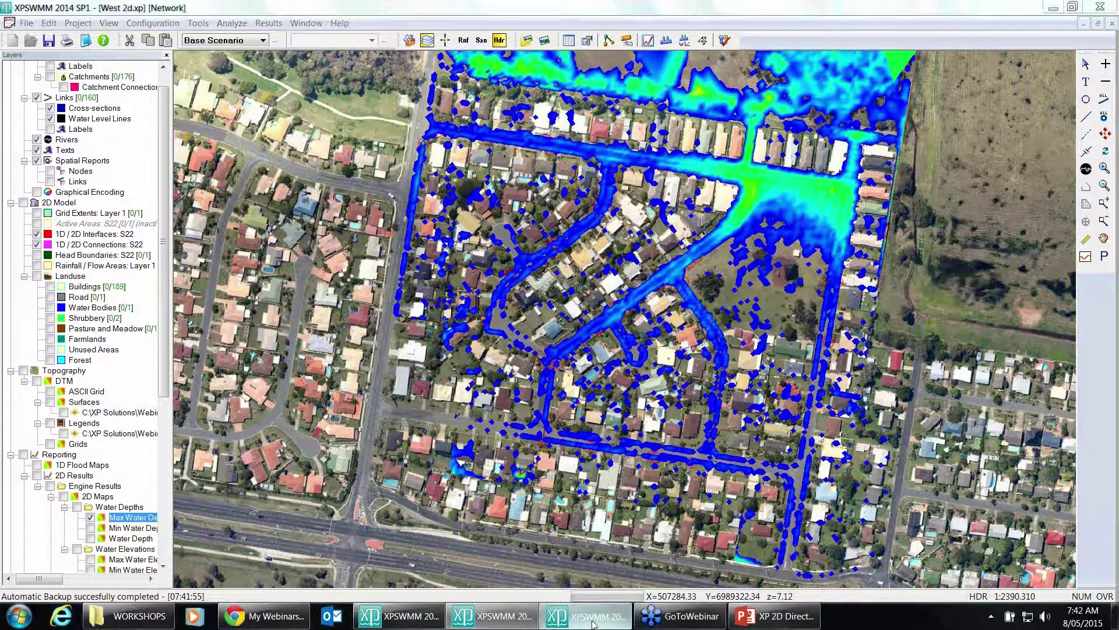
pyautogui.click(50, 559)
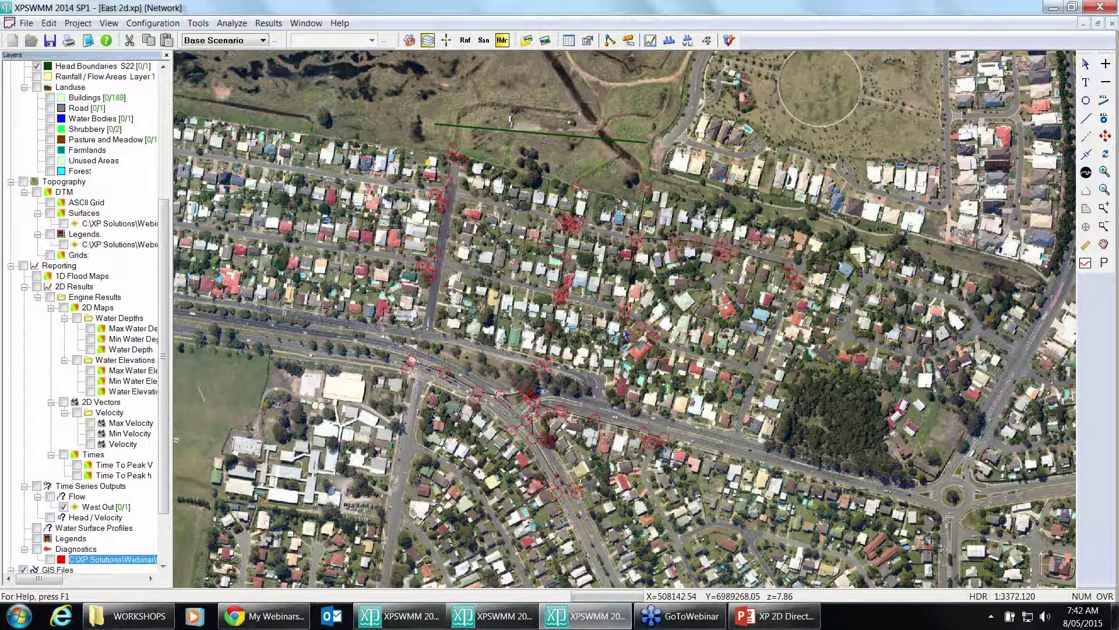
pyautogui.click(63, 224)
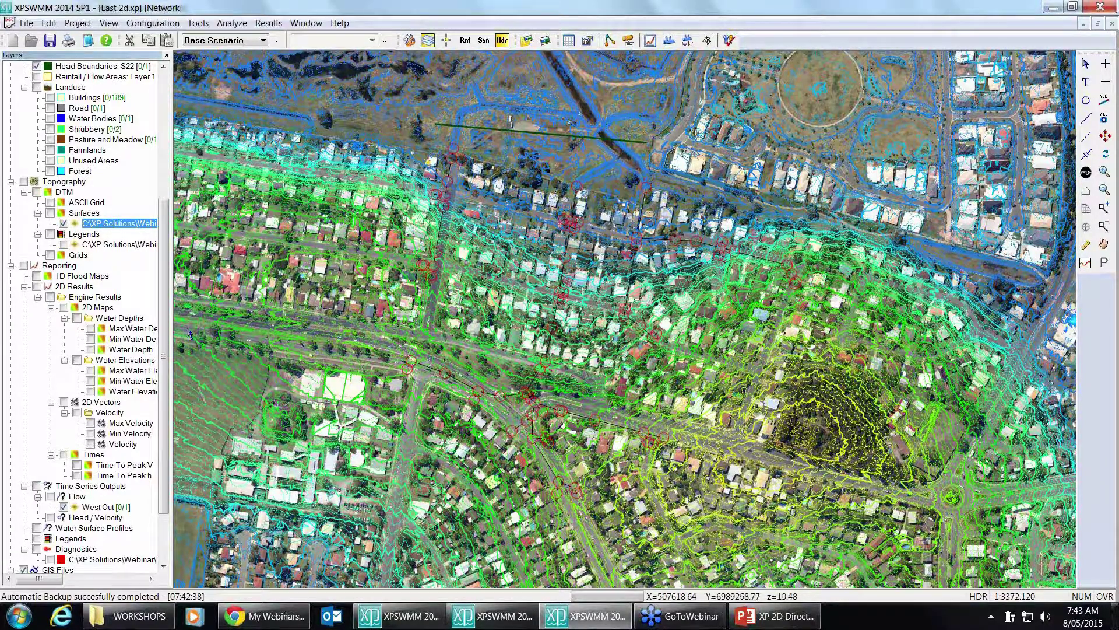
# Show the Water Depth results for the east area and play the animation, hiding the surface contours to examine the street flooding
pyautogui.click(91, 350)
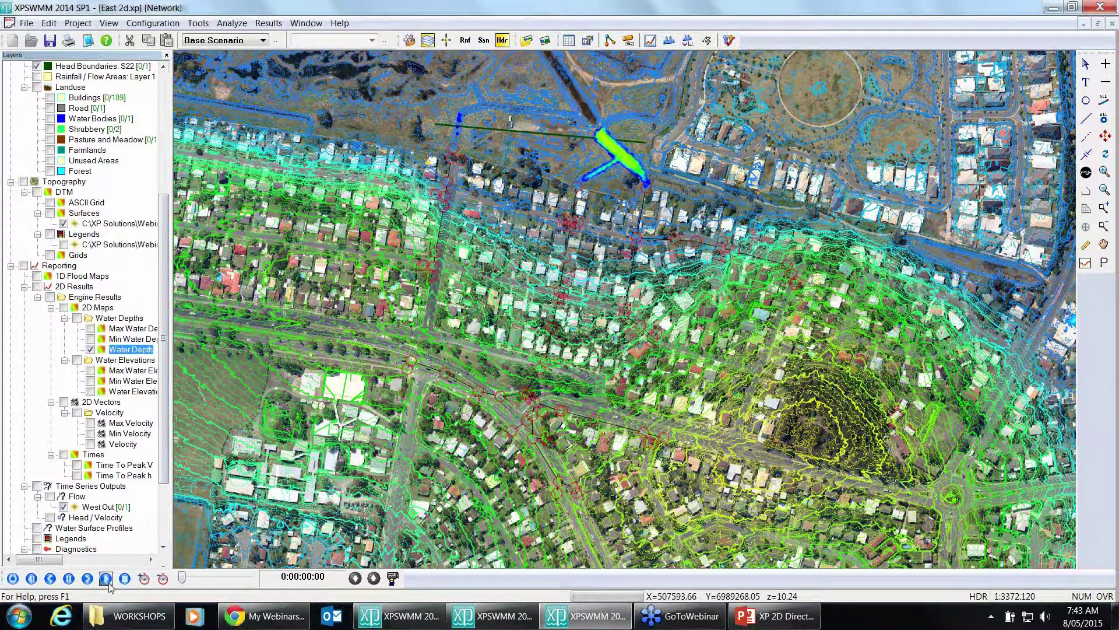
pyautogui.click(106, 579)
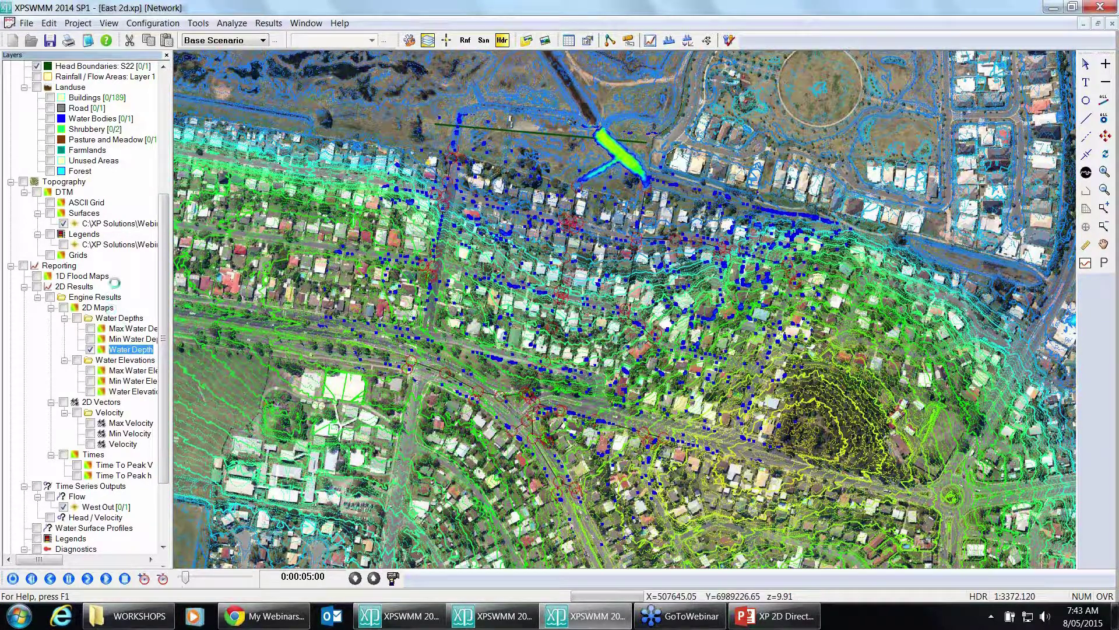
pyautogui.click(64, 223)
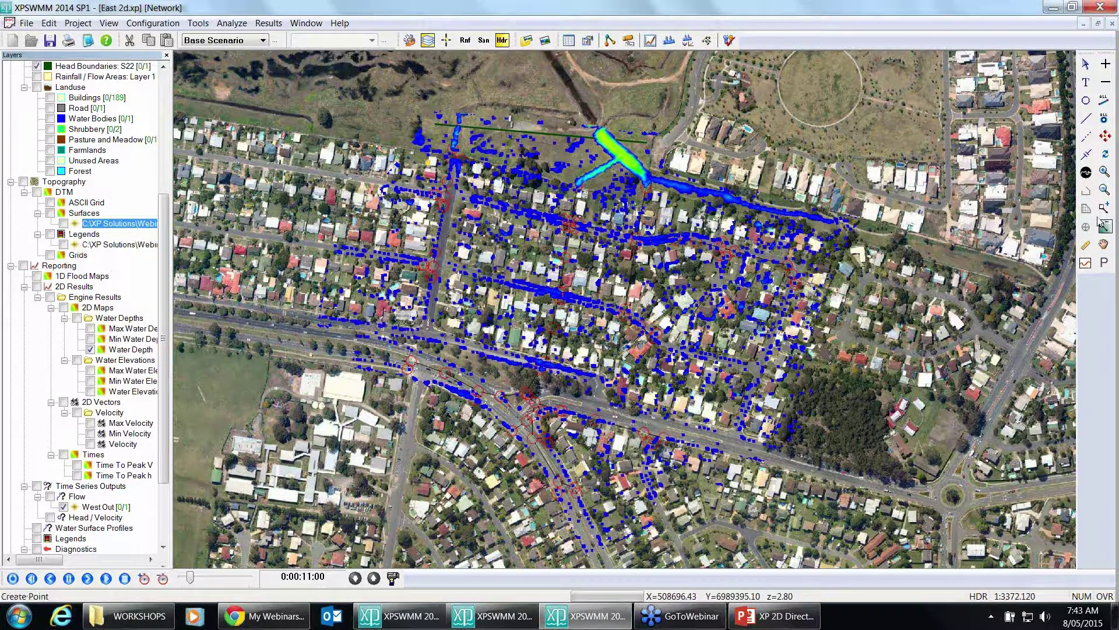
pyautogui.moveTo(383, 94); pyautogui.dragTo(717, 446)
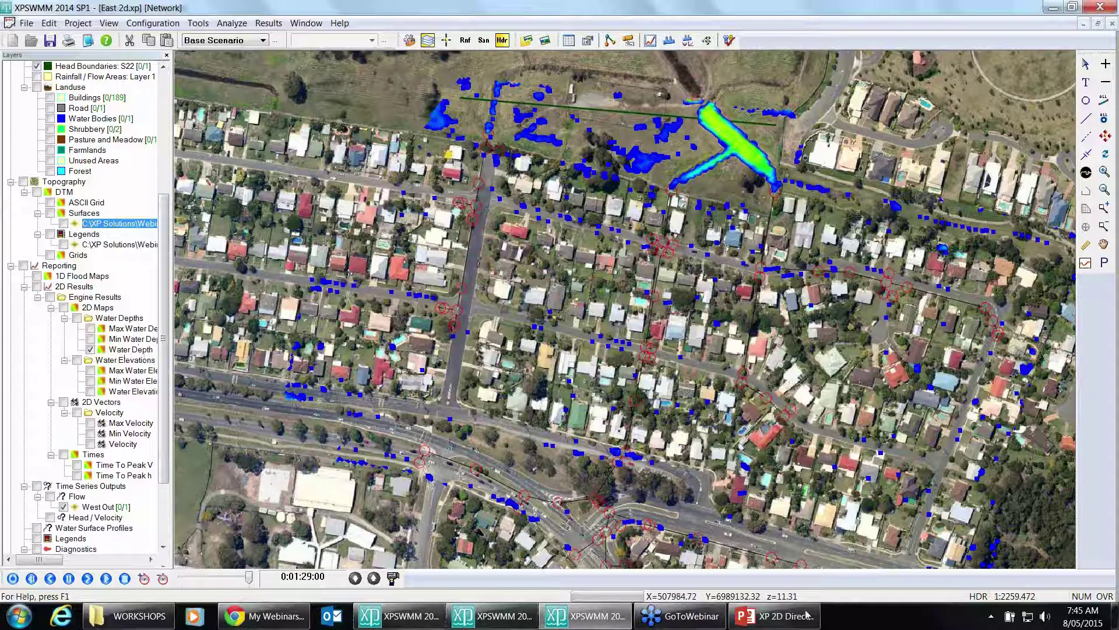
# Switch to the PowerPoint webinar presentation
pyautogui.click(768, 625)
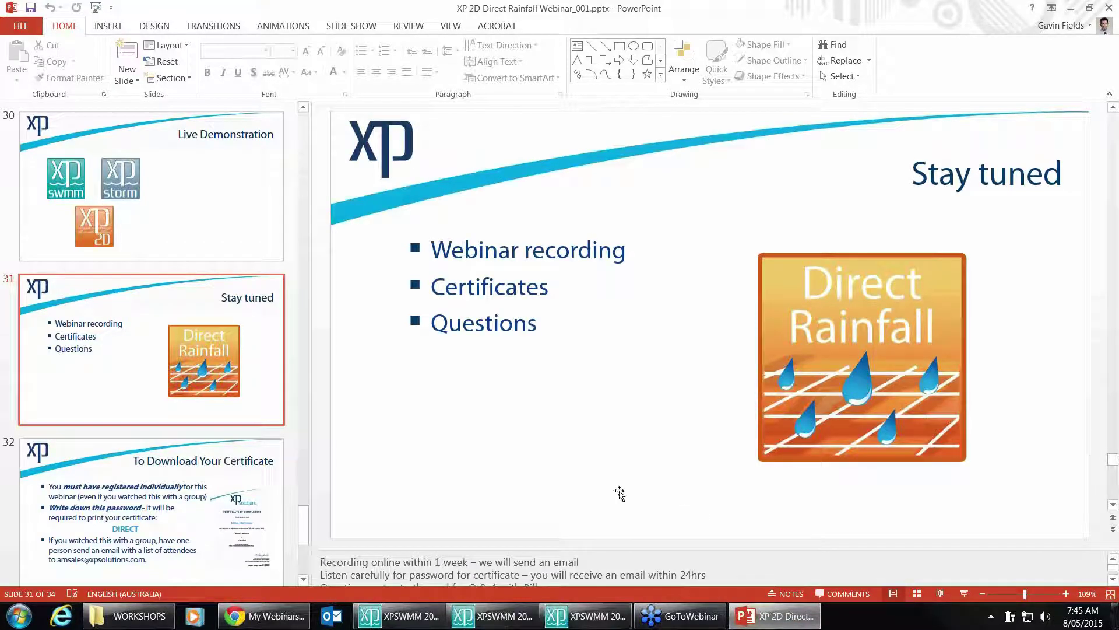